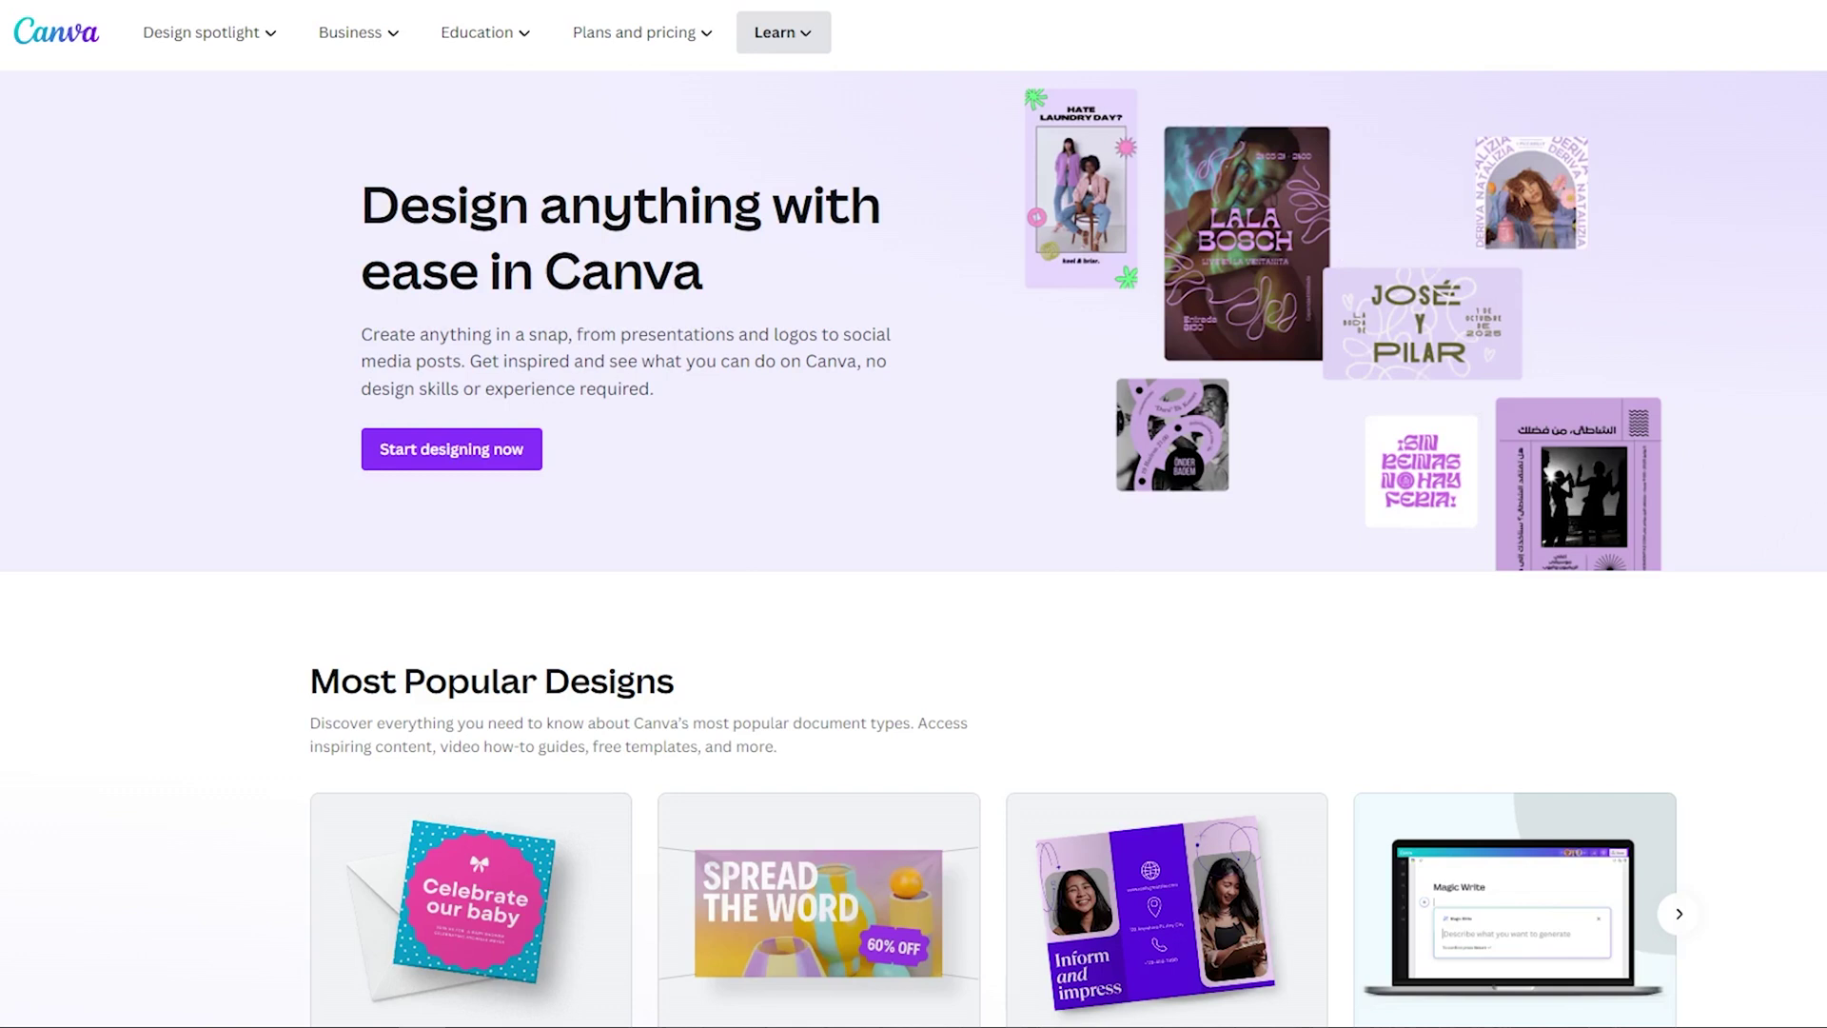
Page the Most Popular Designs carousel from Bound Documents through Envelopes, Flyers and Logos to Prototypes.
scroll(914, 514, "down", 3)
scroll(914, 514, "down", 4)
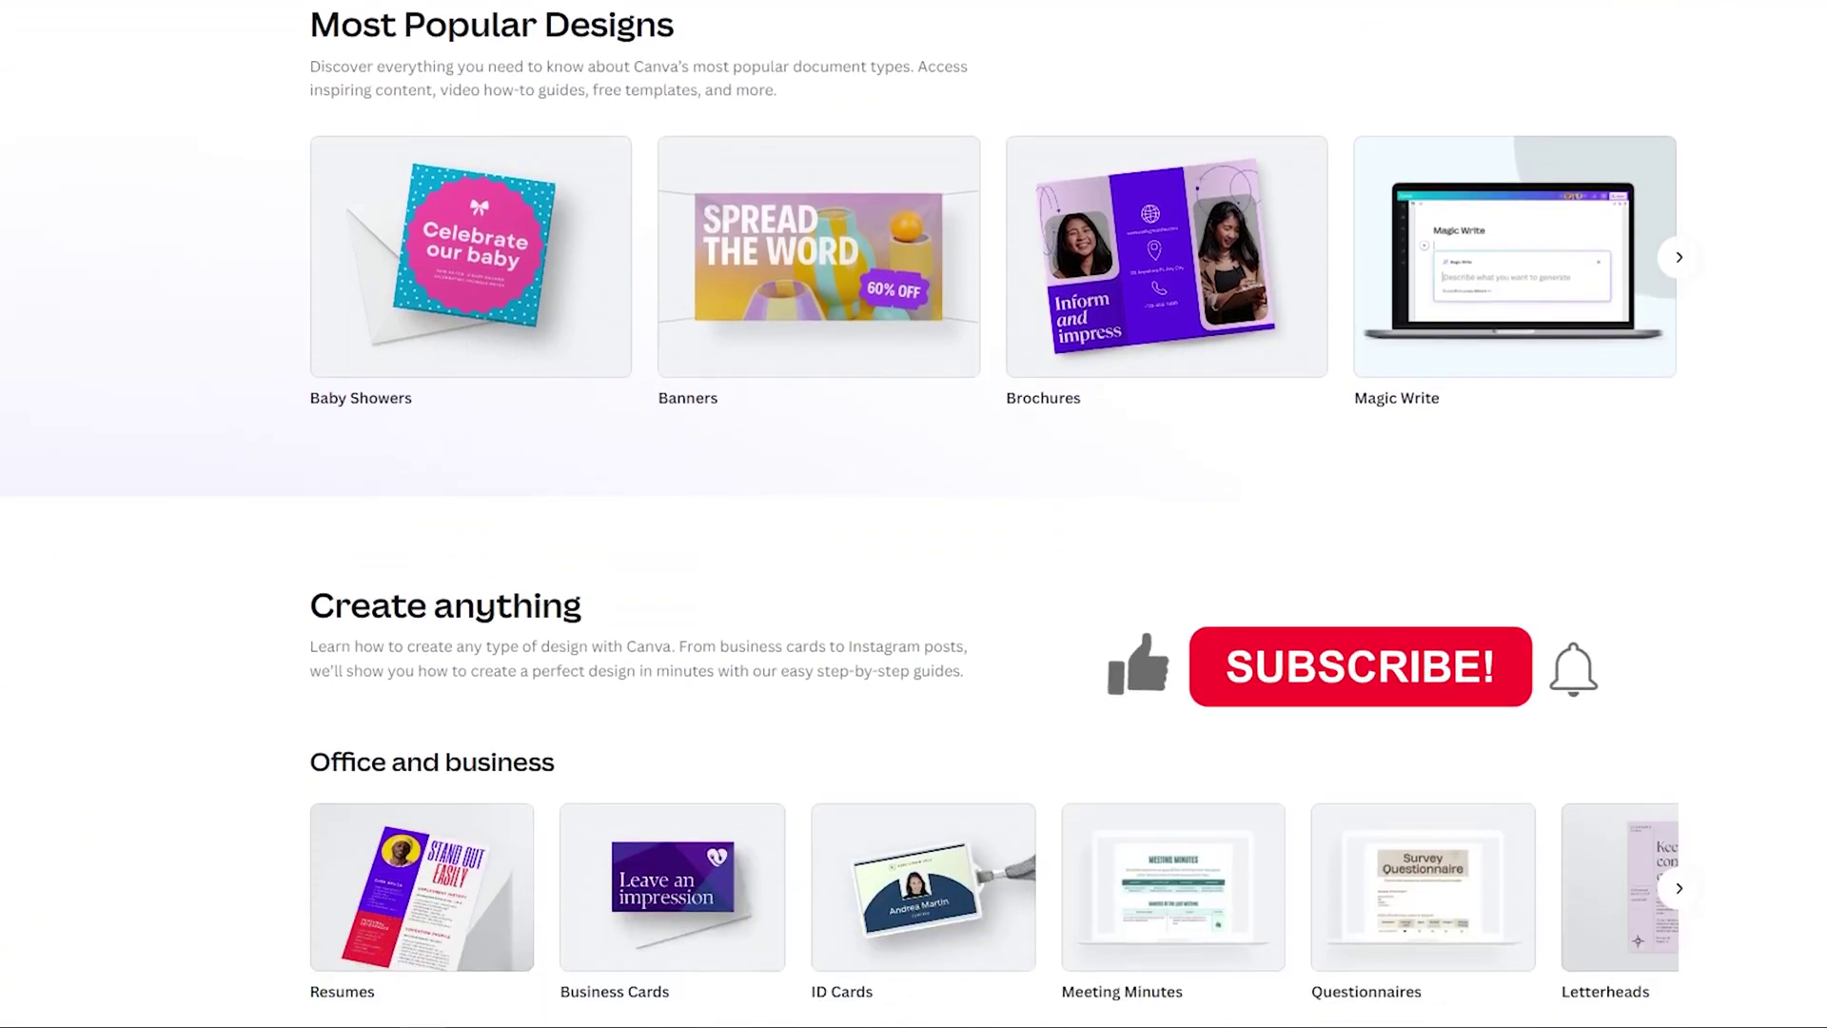
left_click(1679, 257)
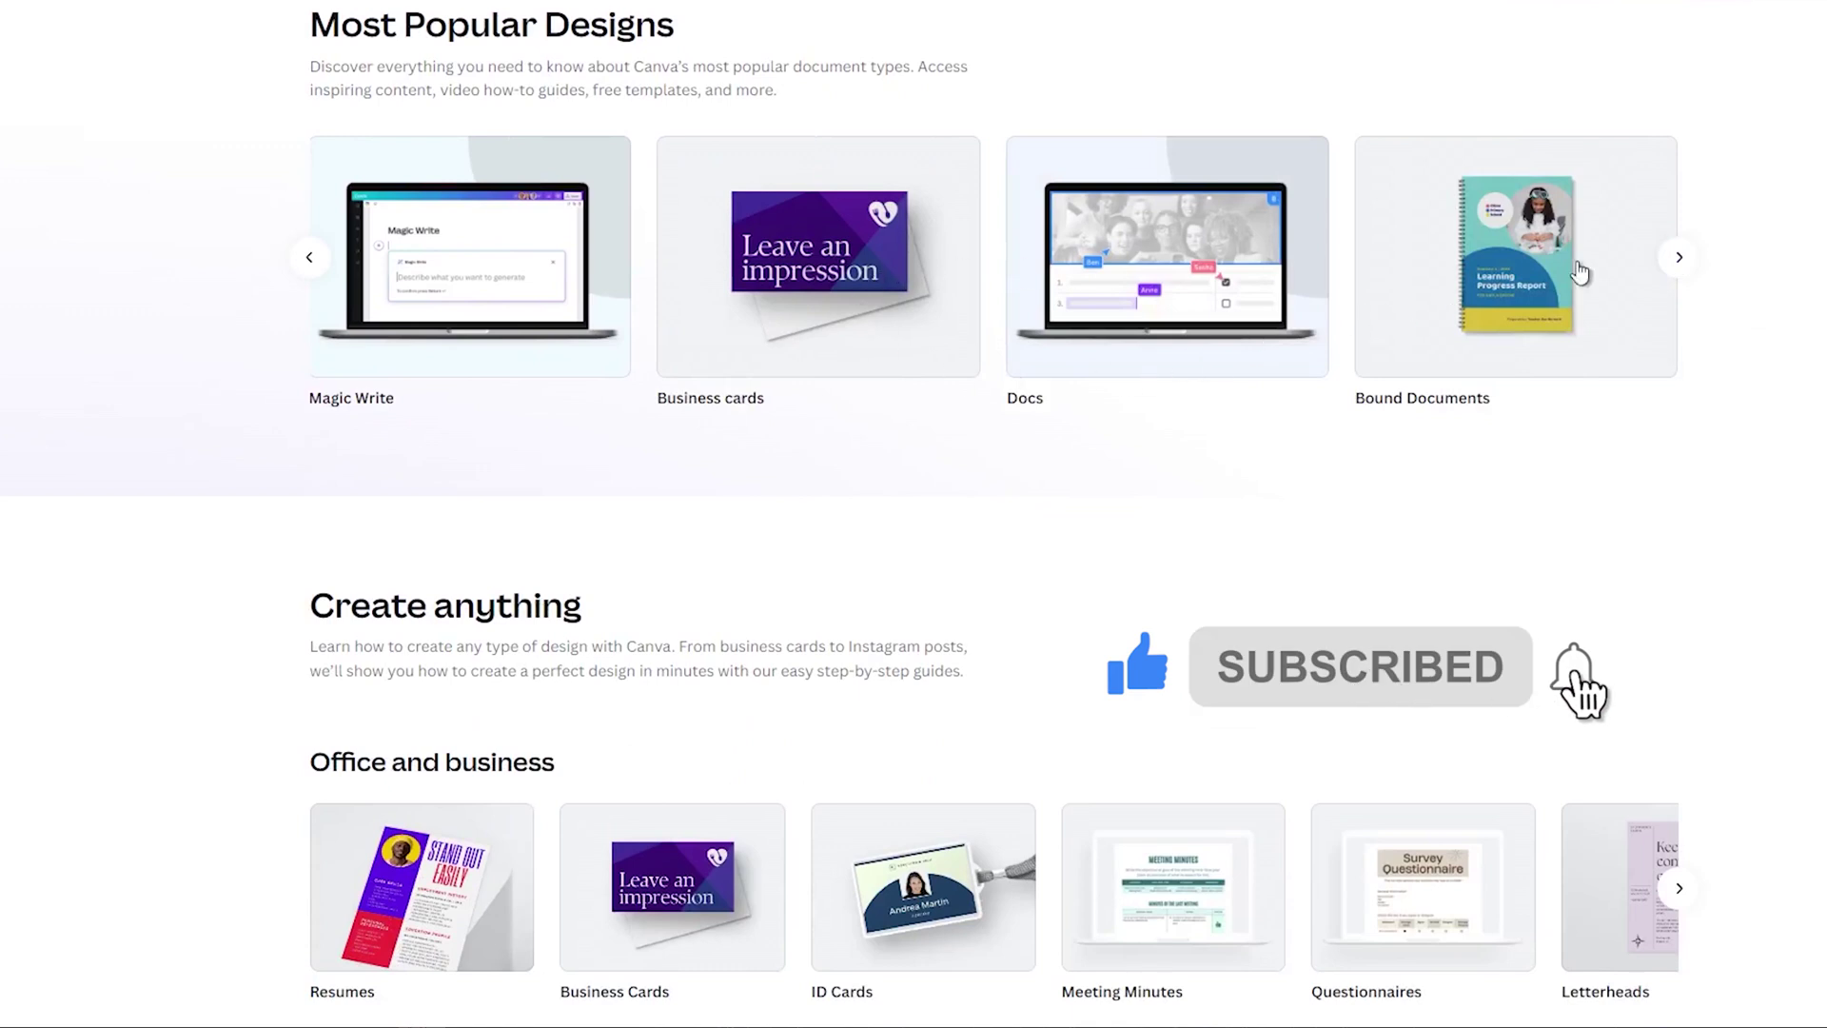
left_click(1678, 259)
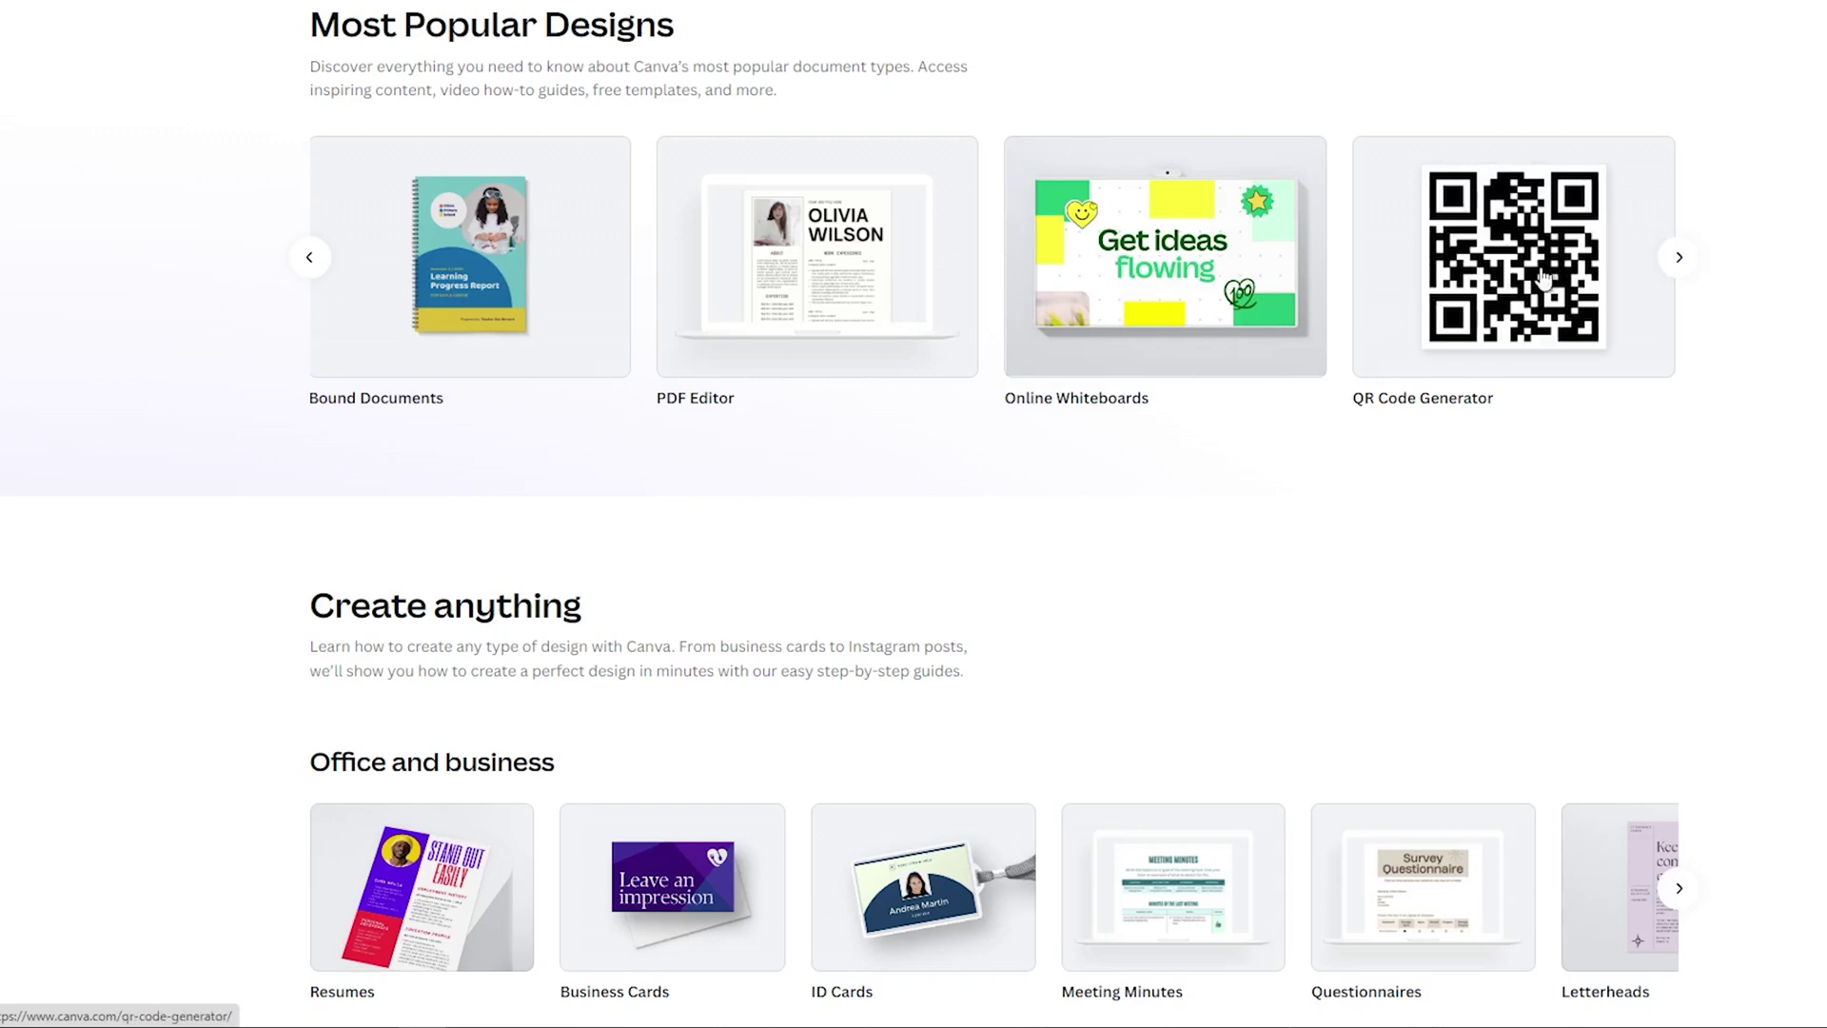
left_click(1678, 259)
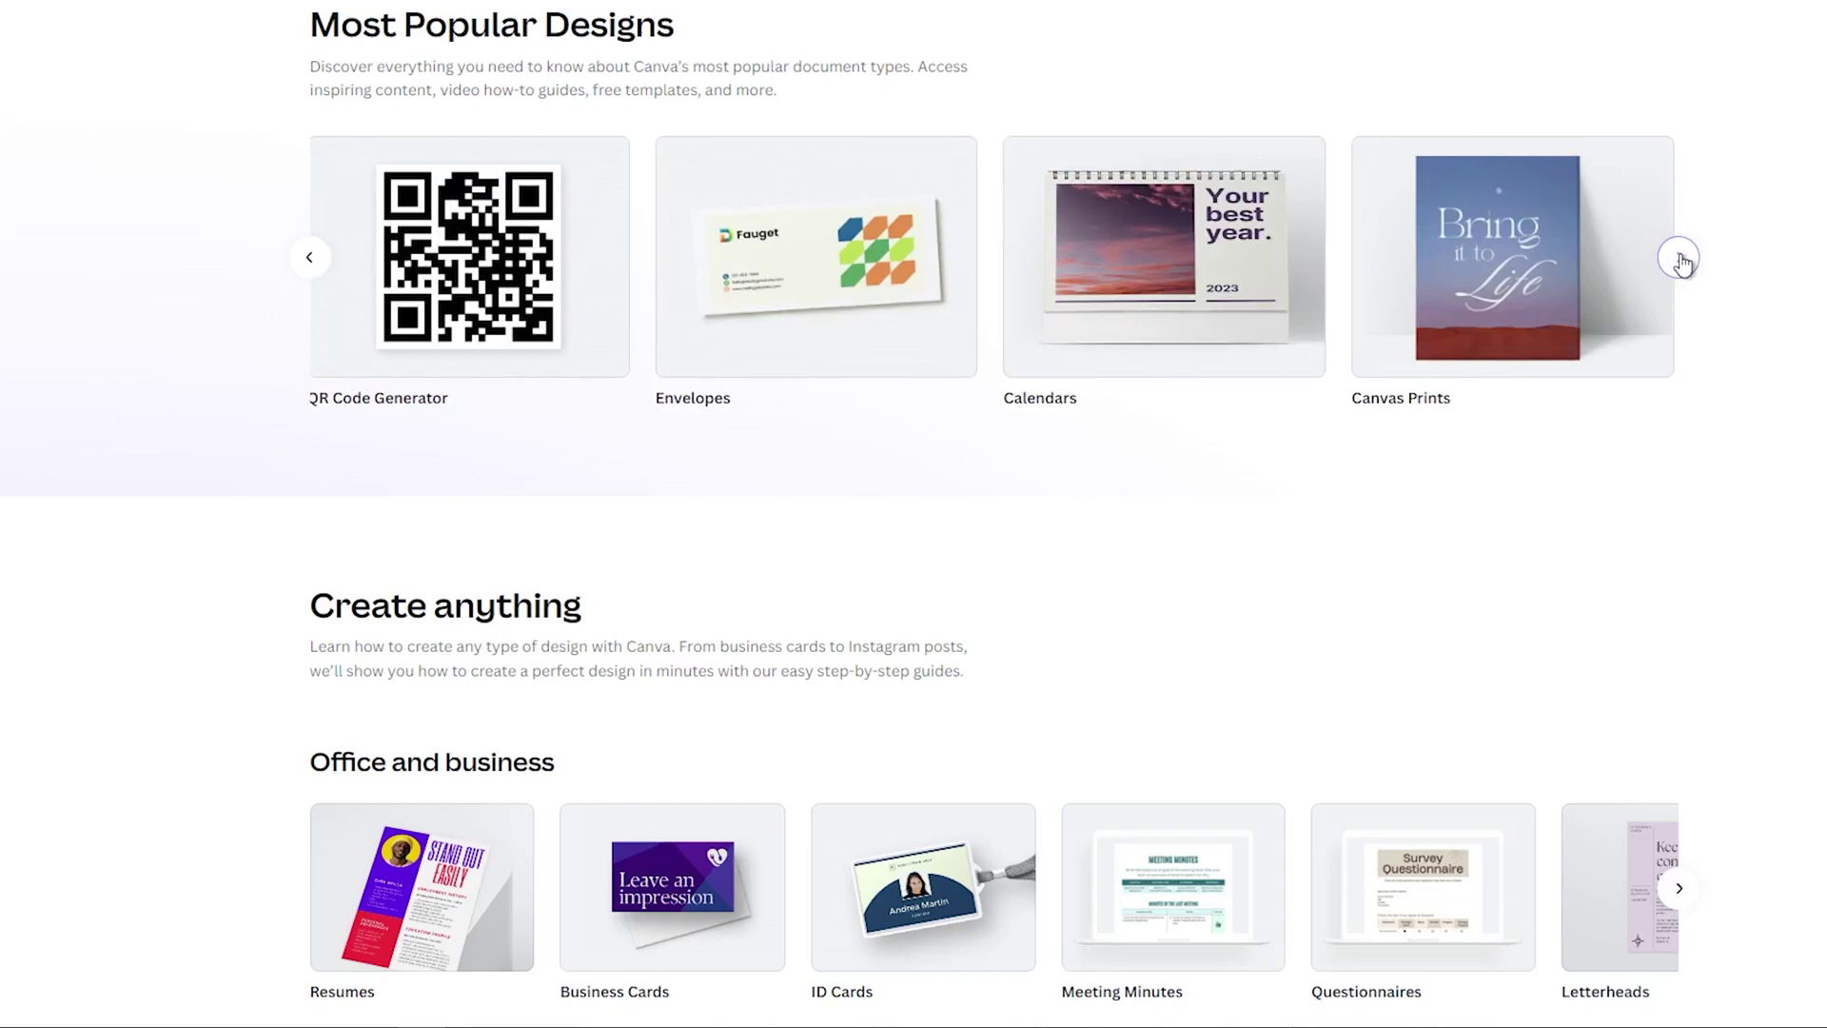
left_click(1681, 261)
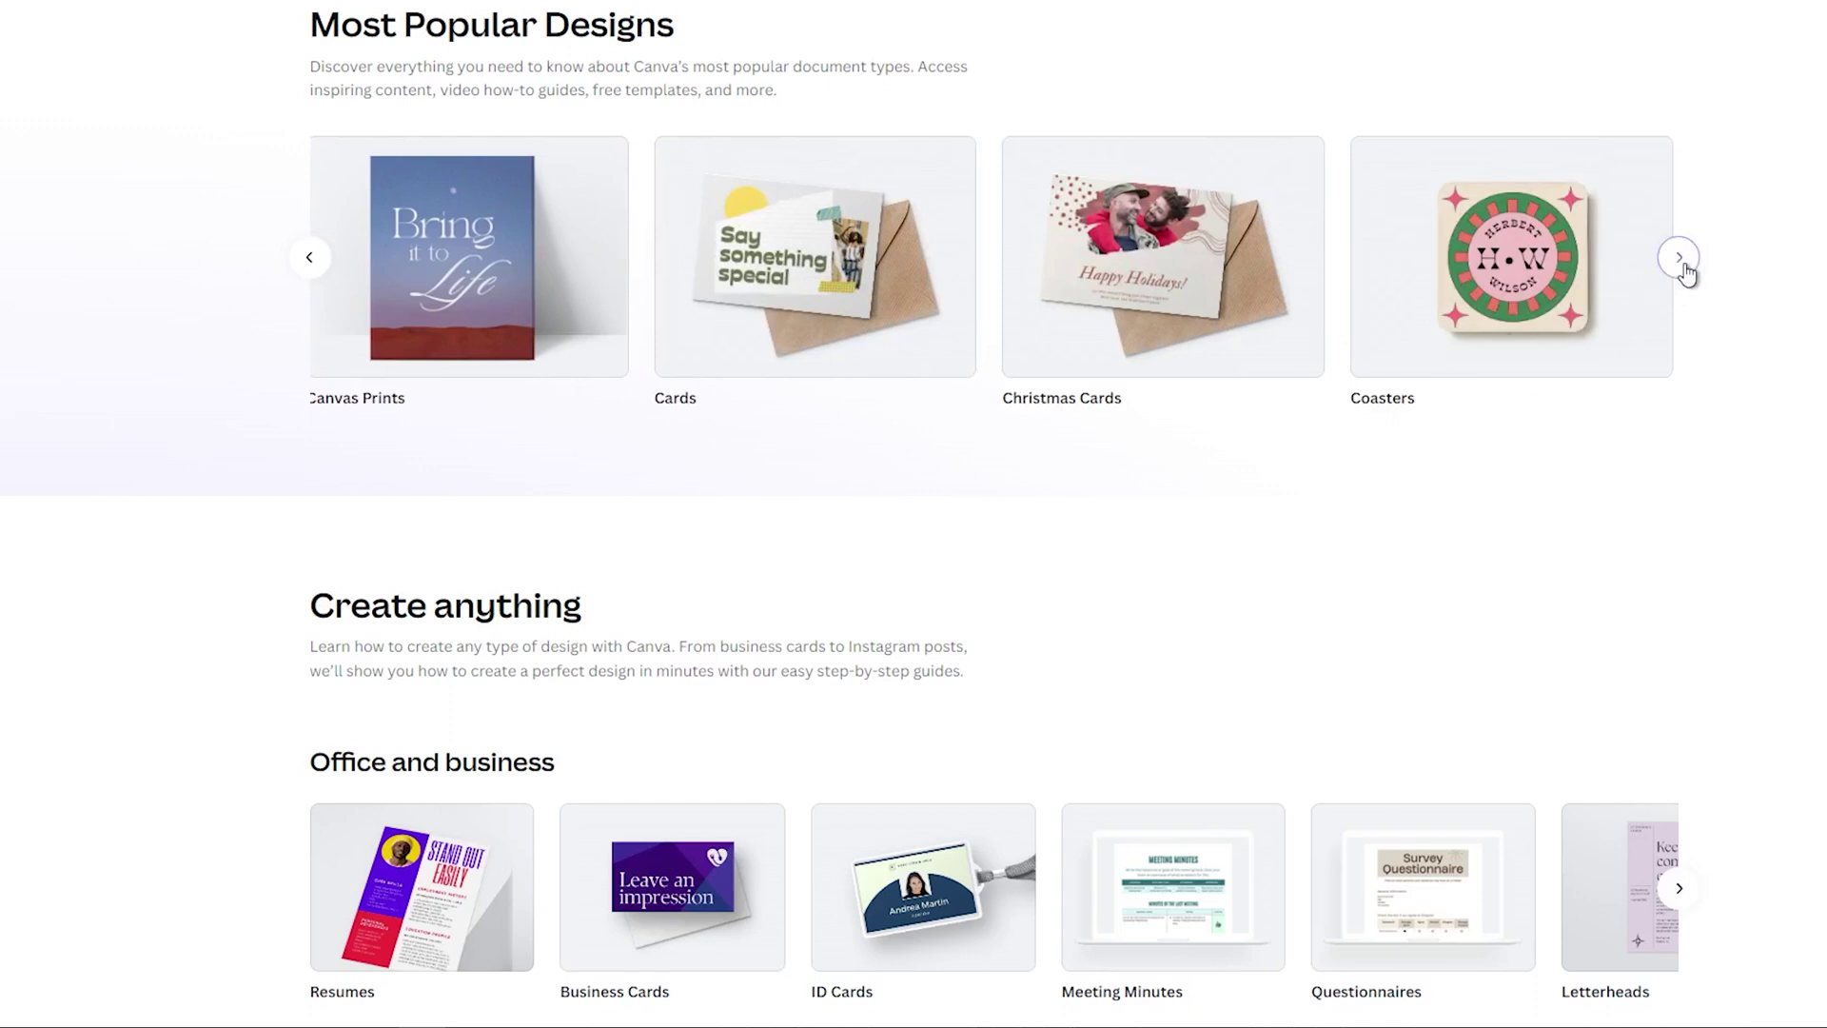
left_click(1682, 267)
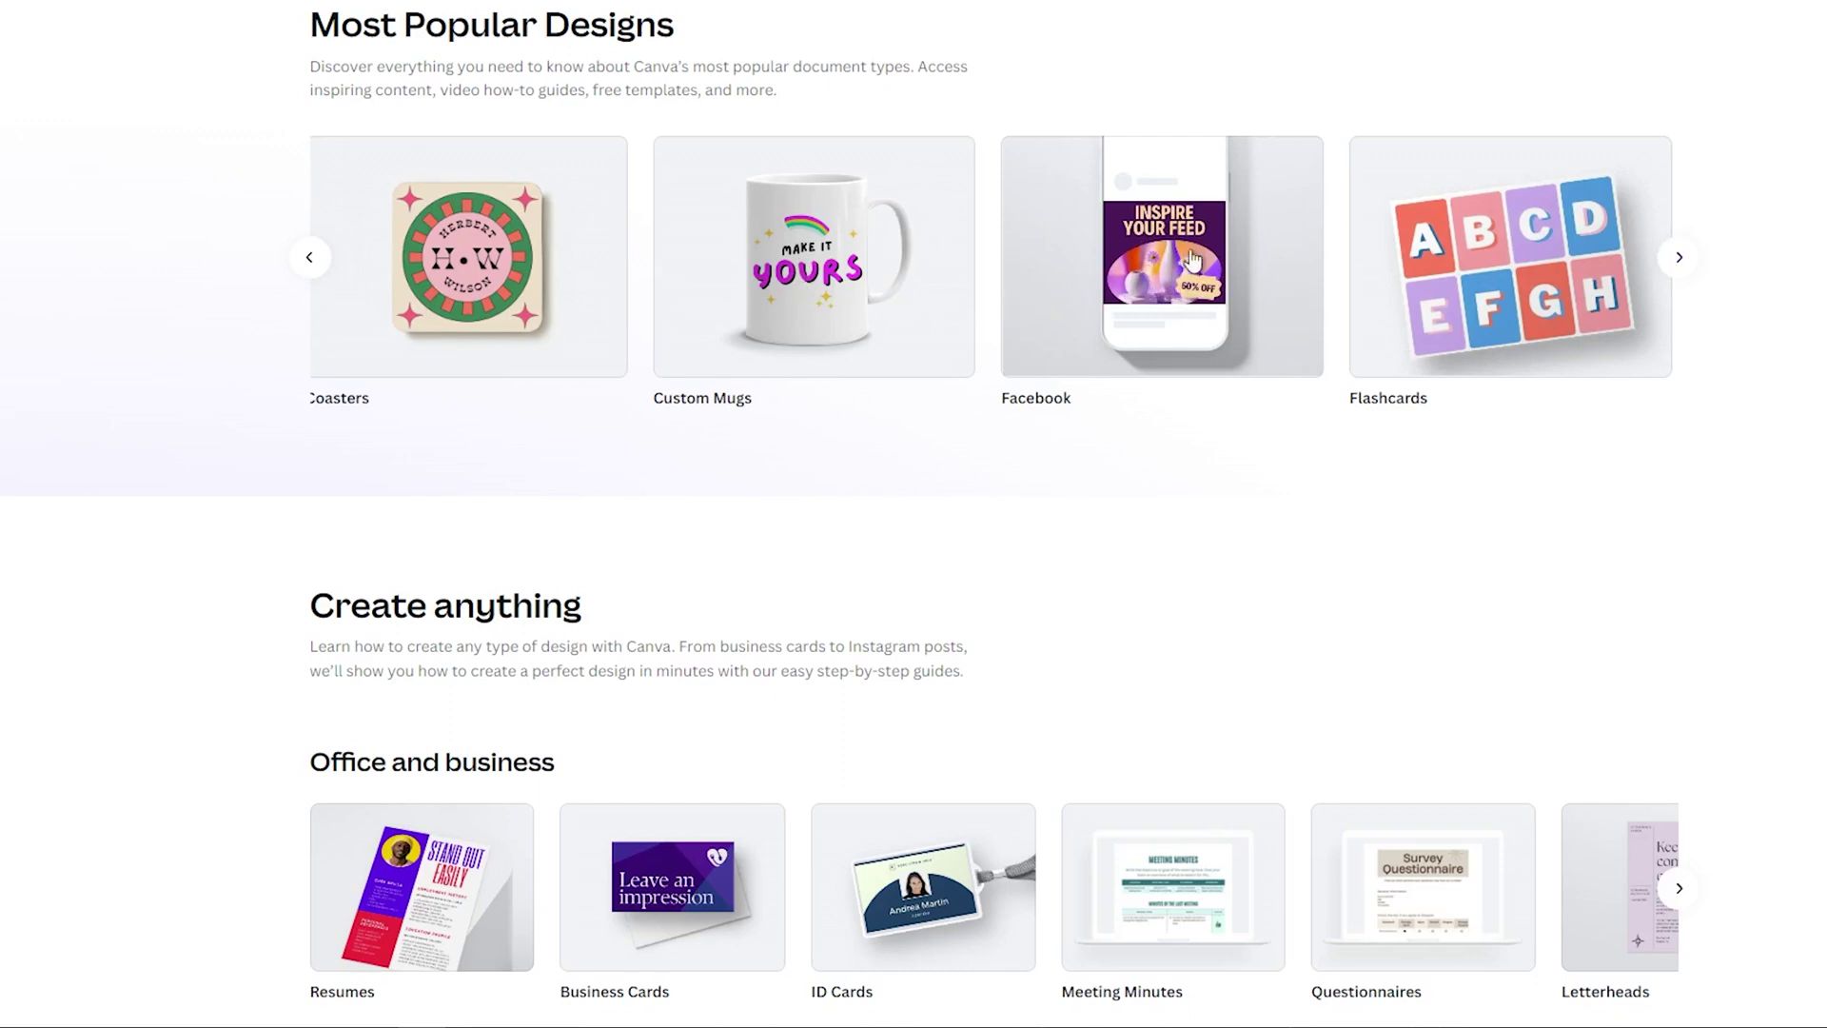
left_click(1677, 257)
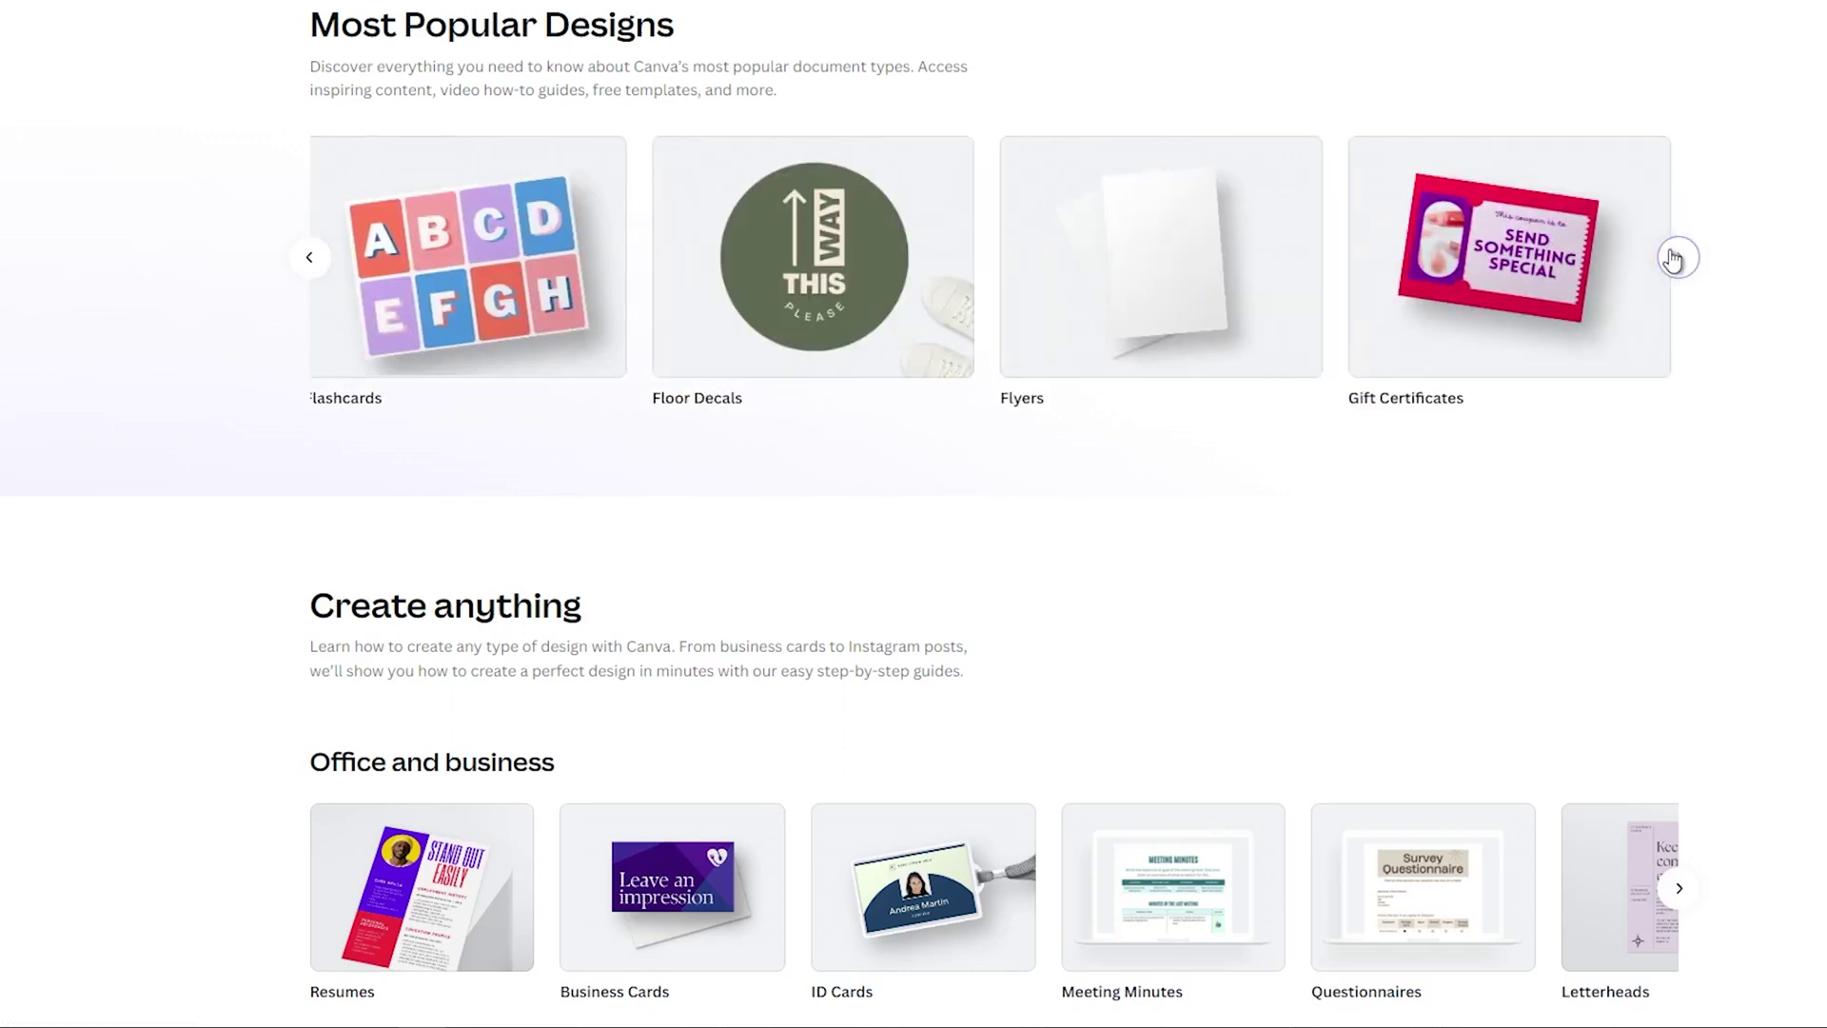
left_click(1674, 257)
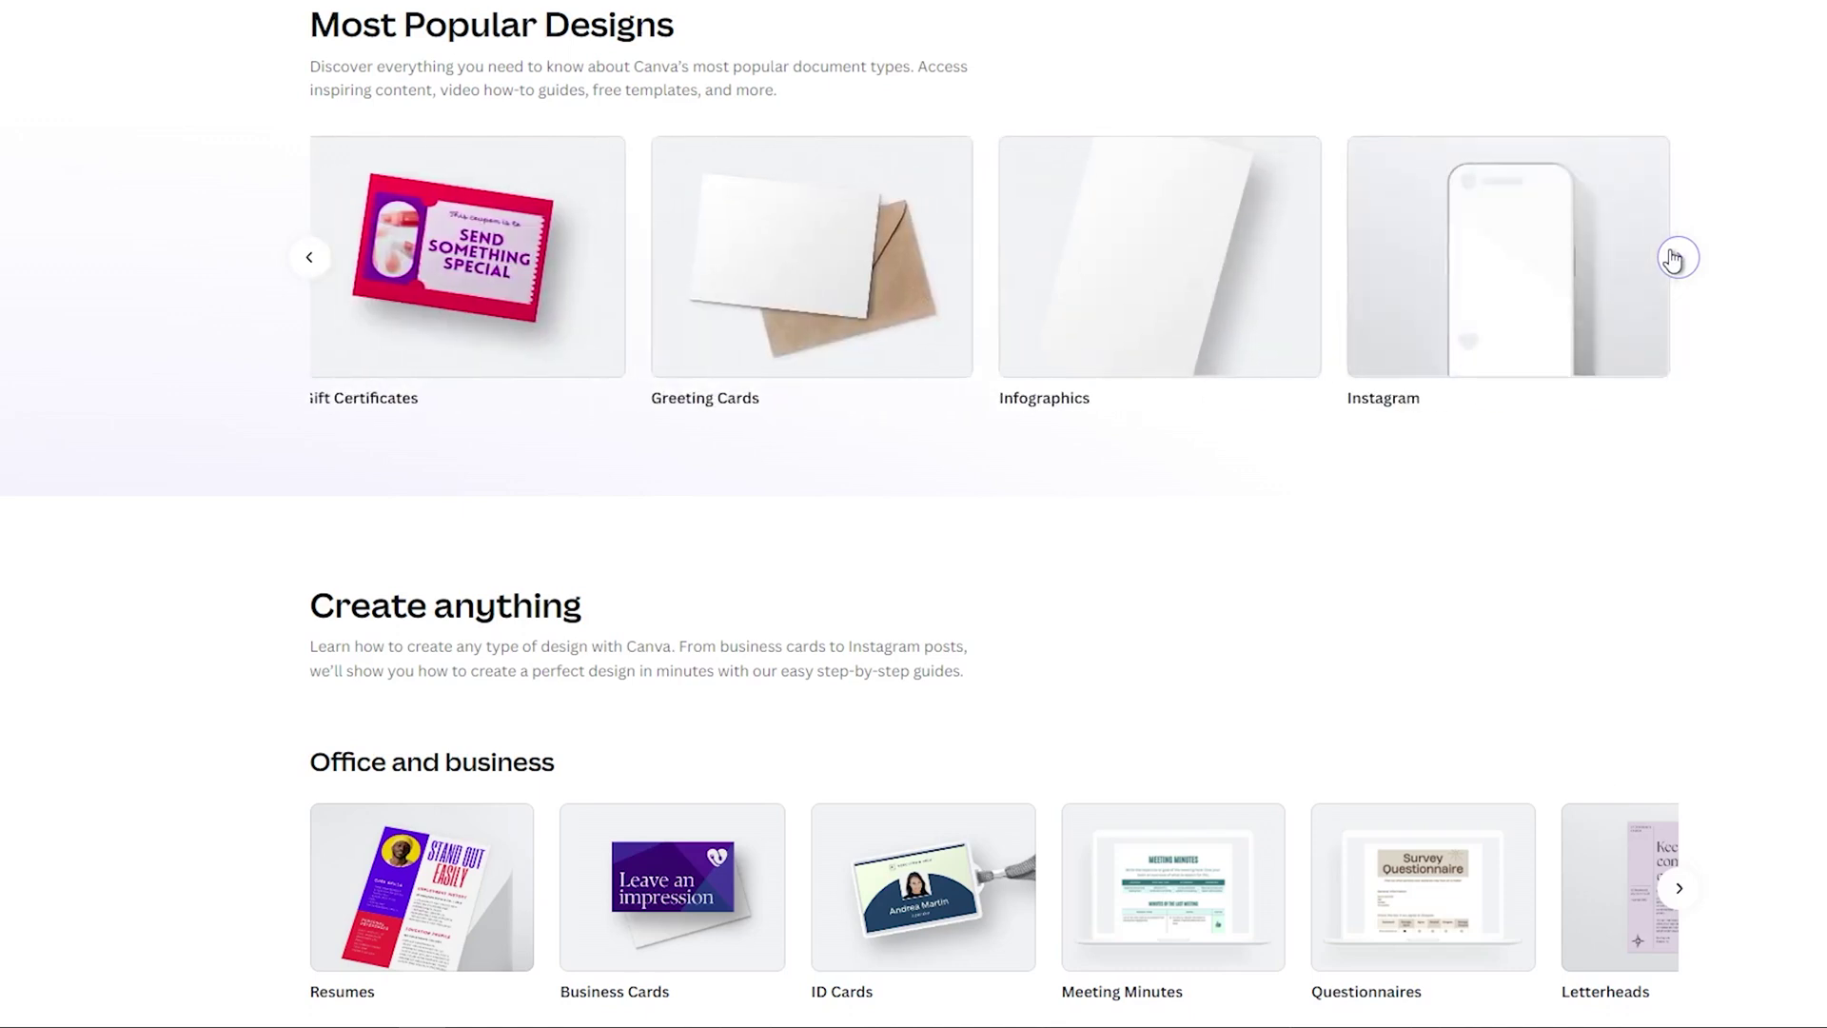
left_click(1677, 258)
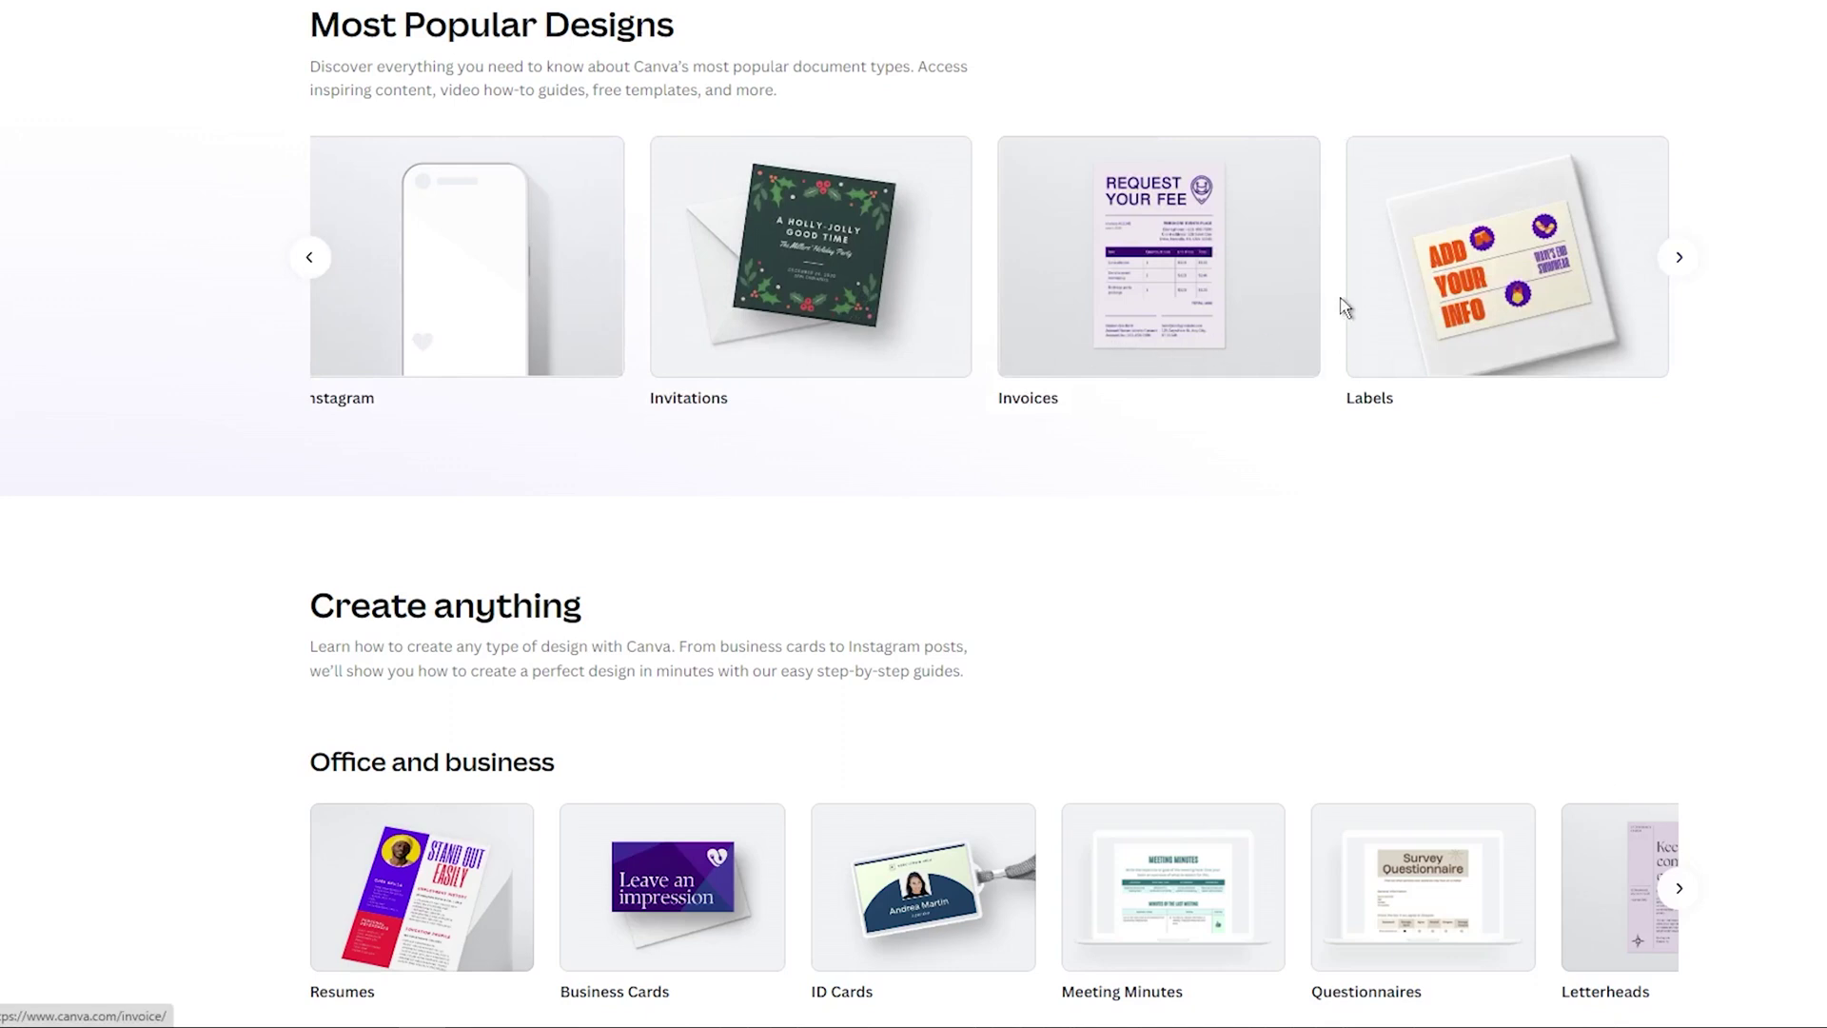
left_click(1676, 259)
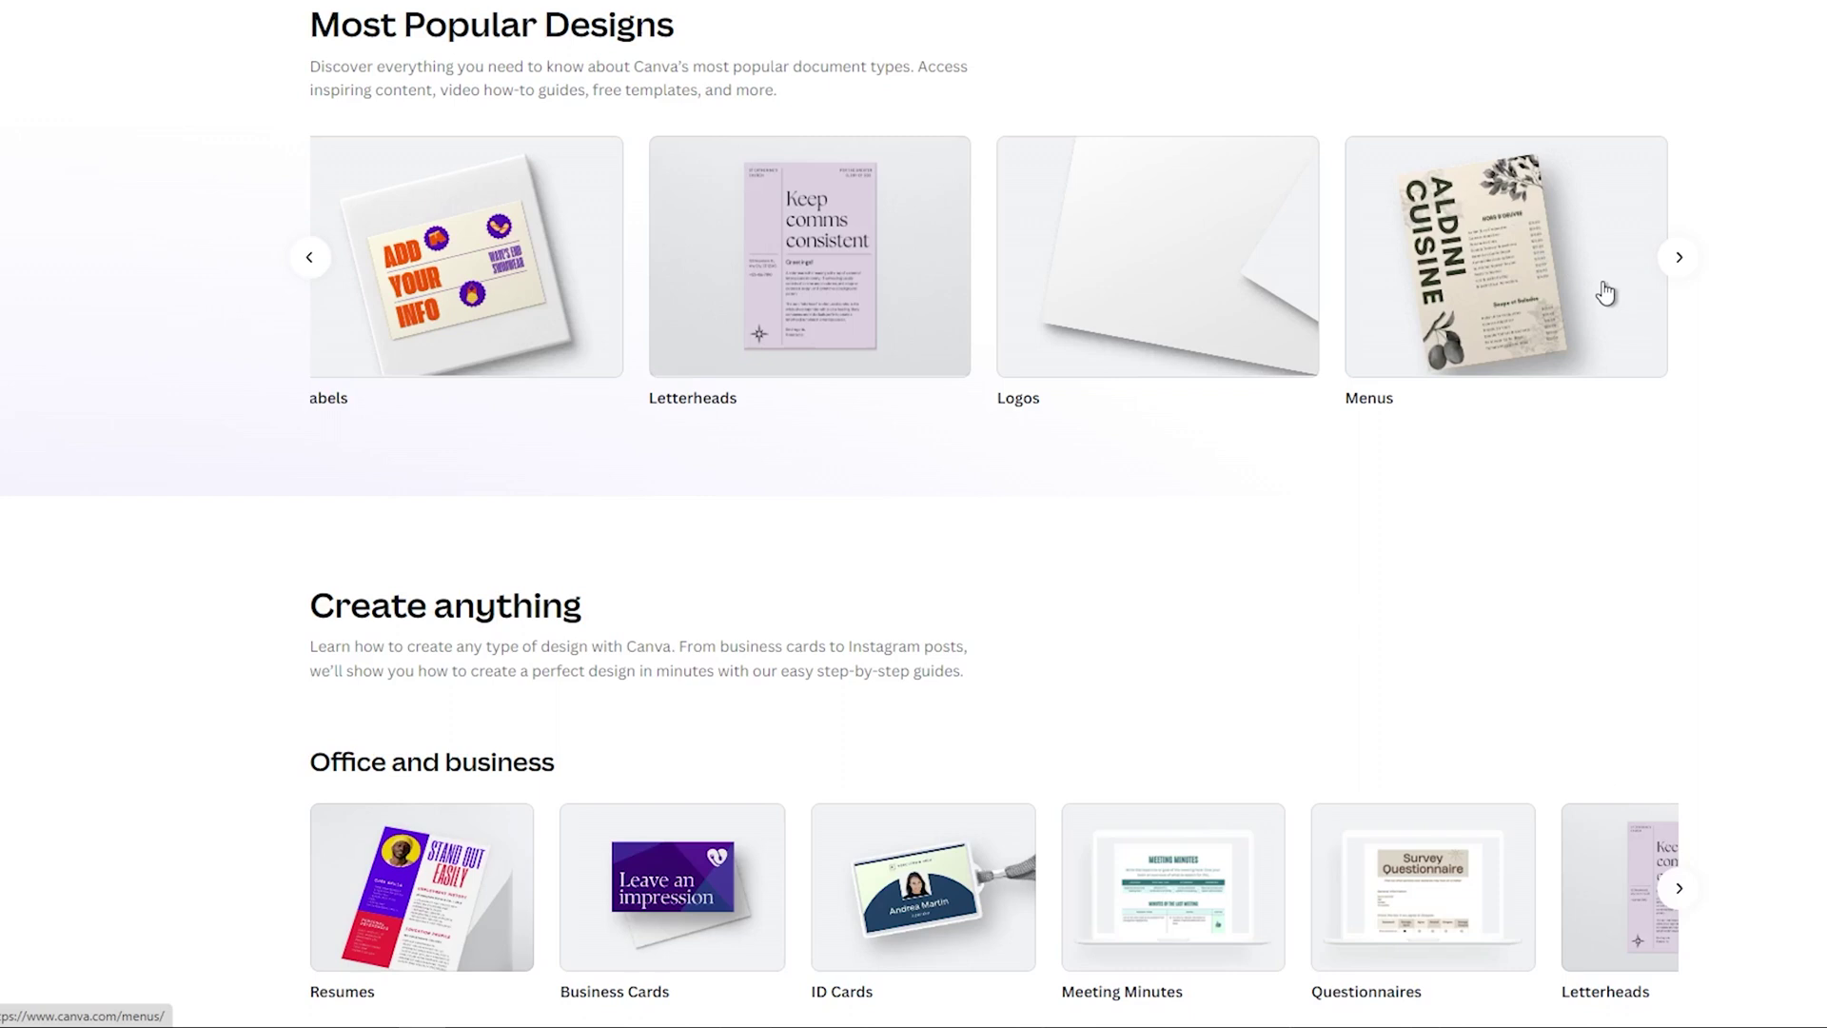
left_click(1678, 259)
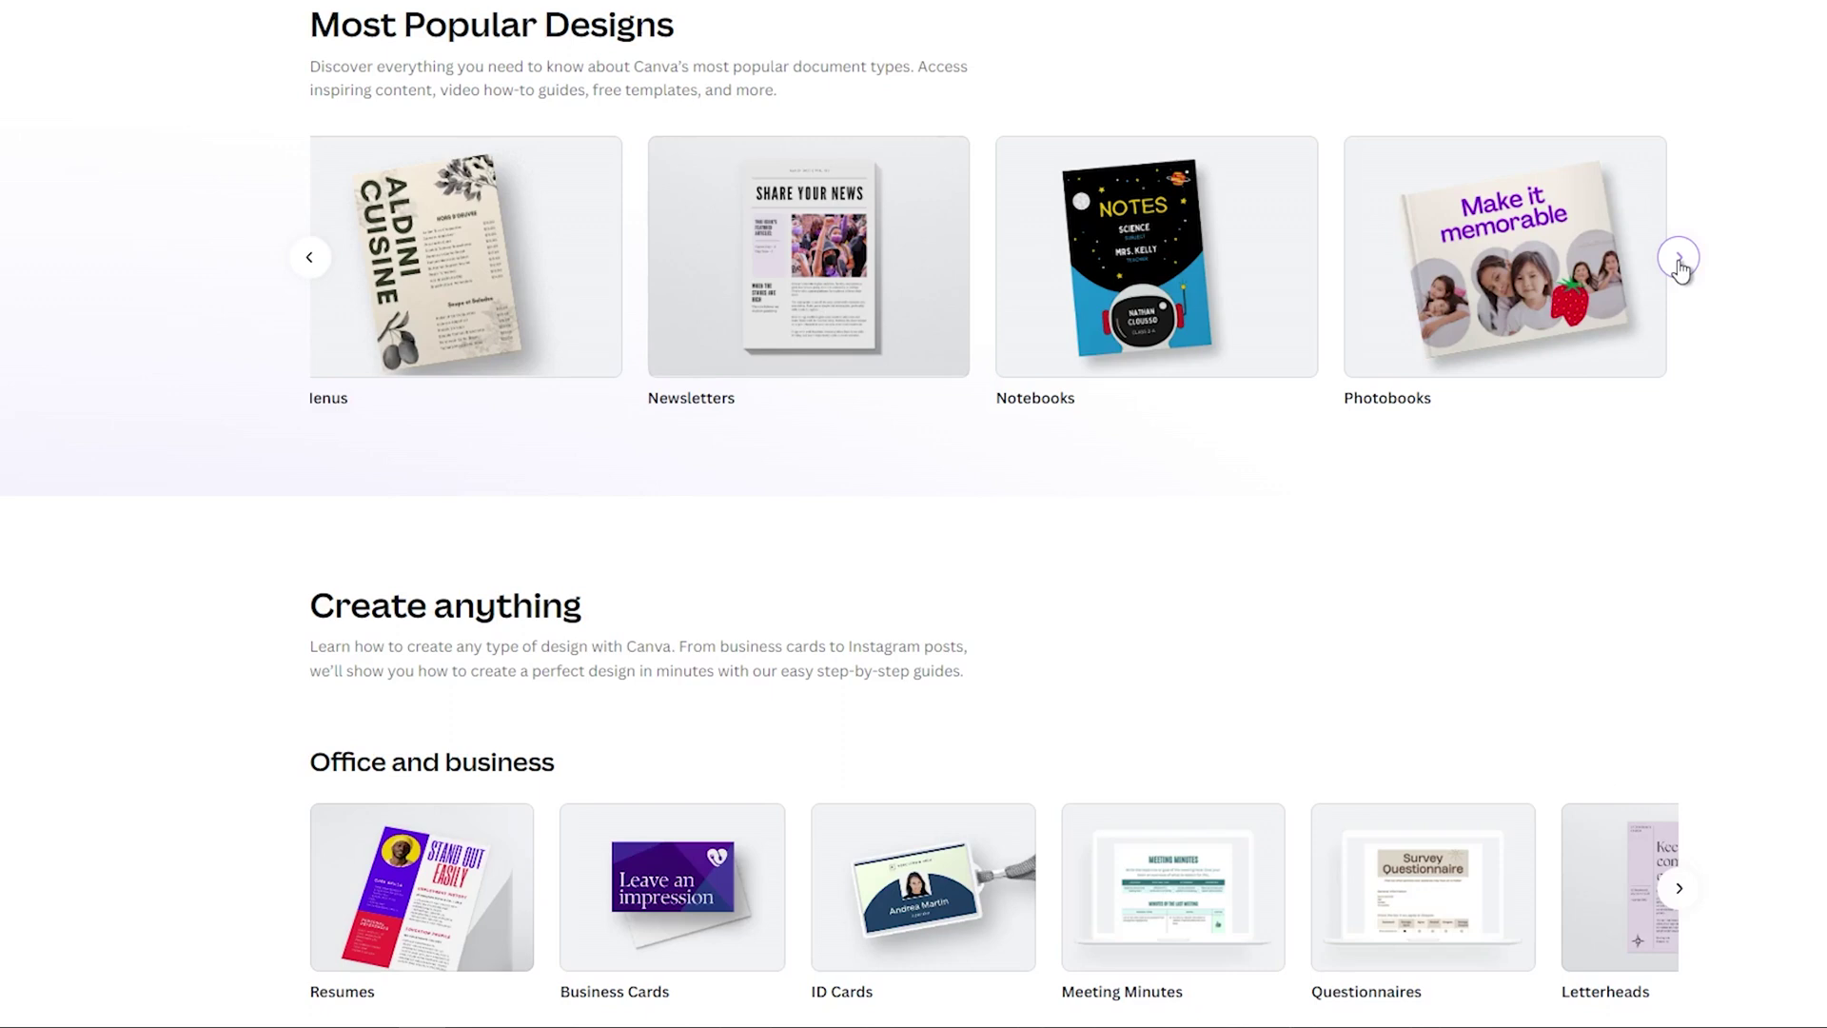
left_click(1679, 259)
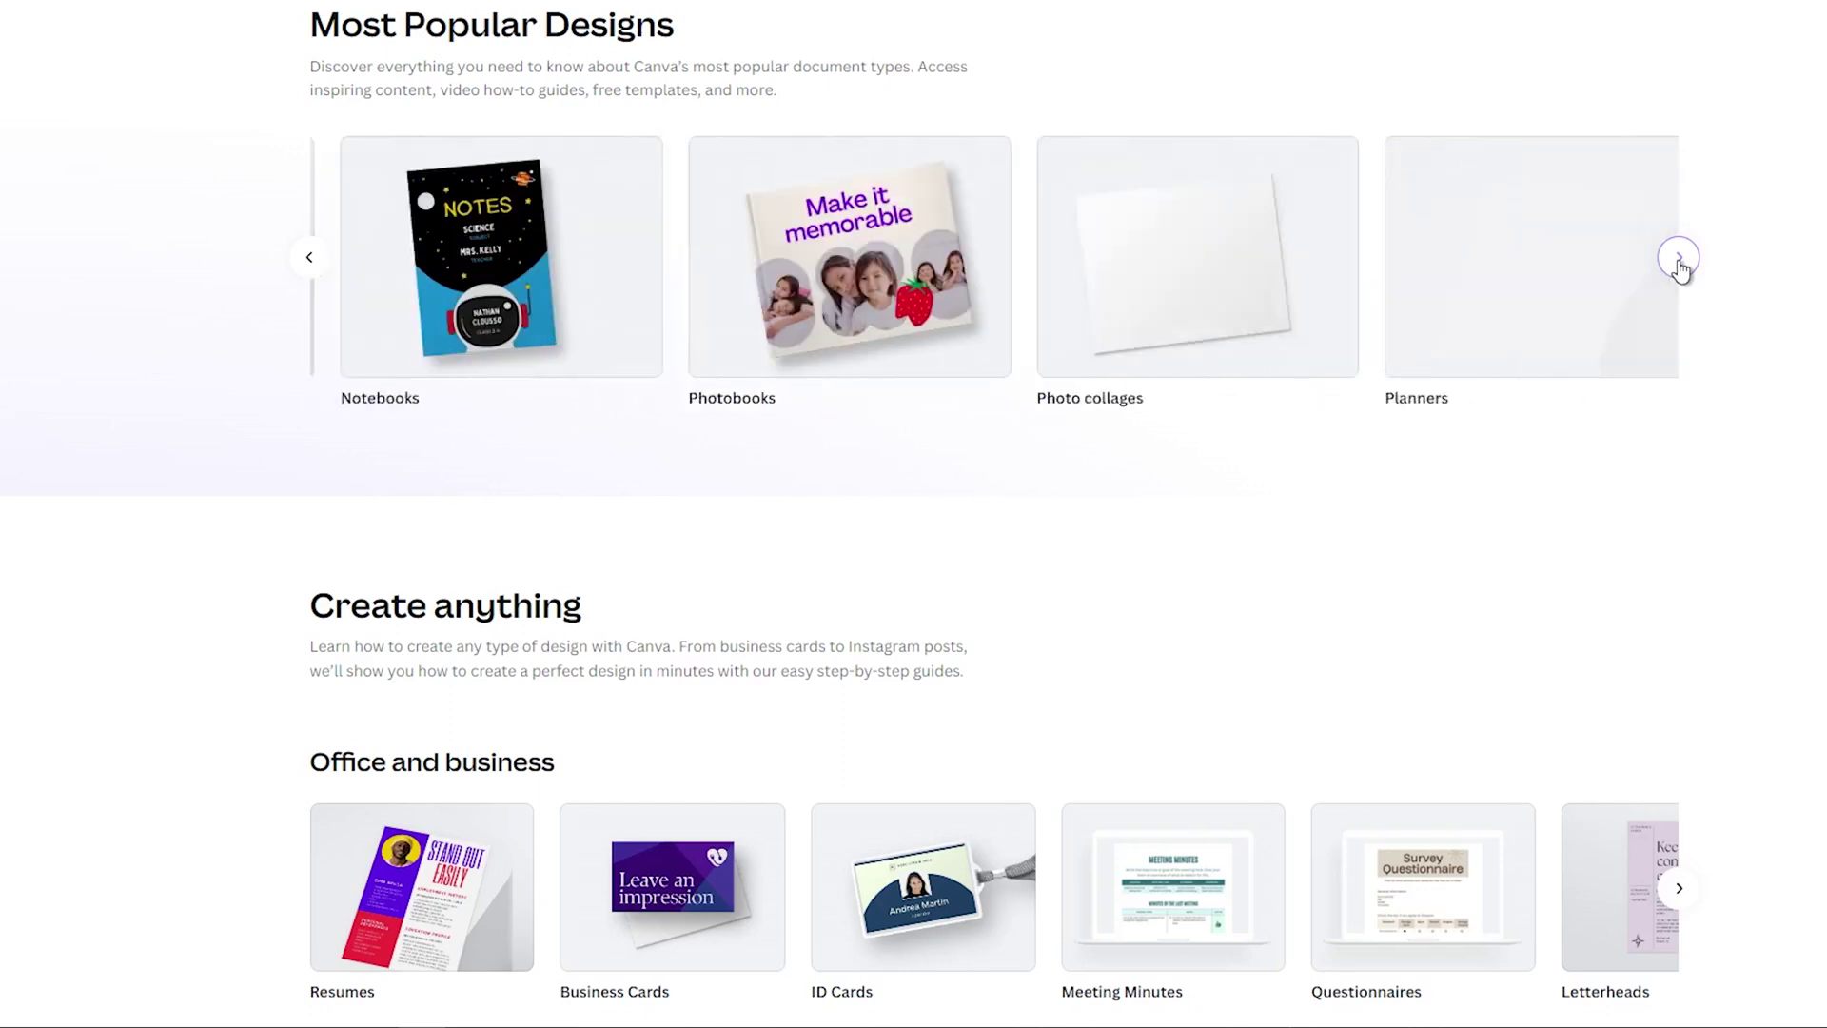
left_click(1679, 262)
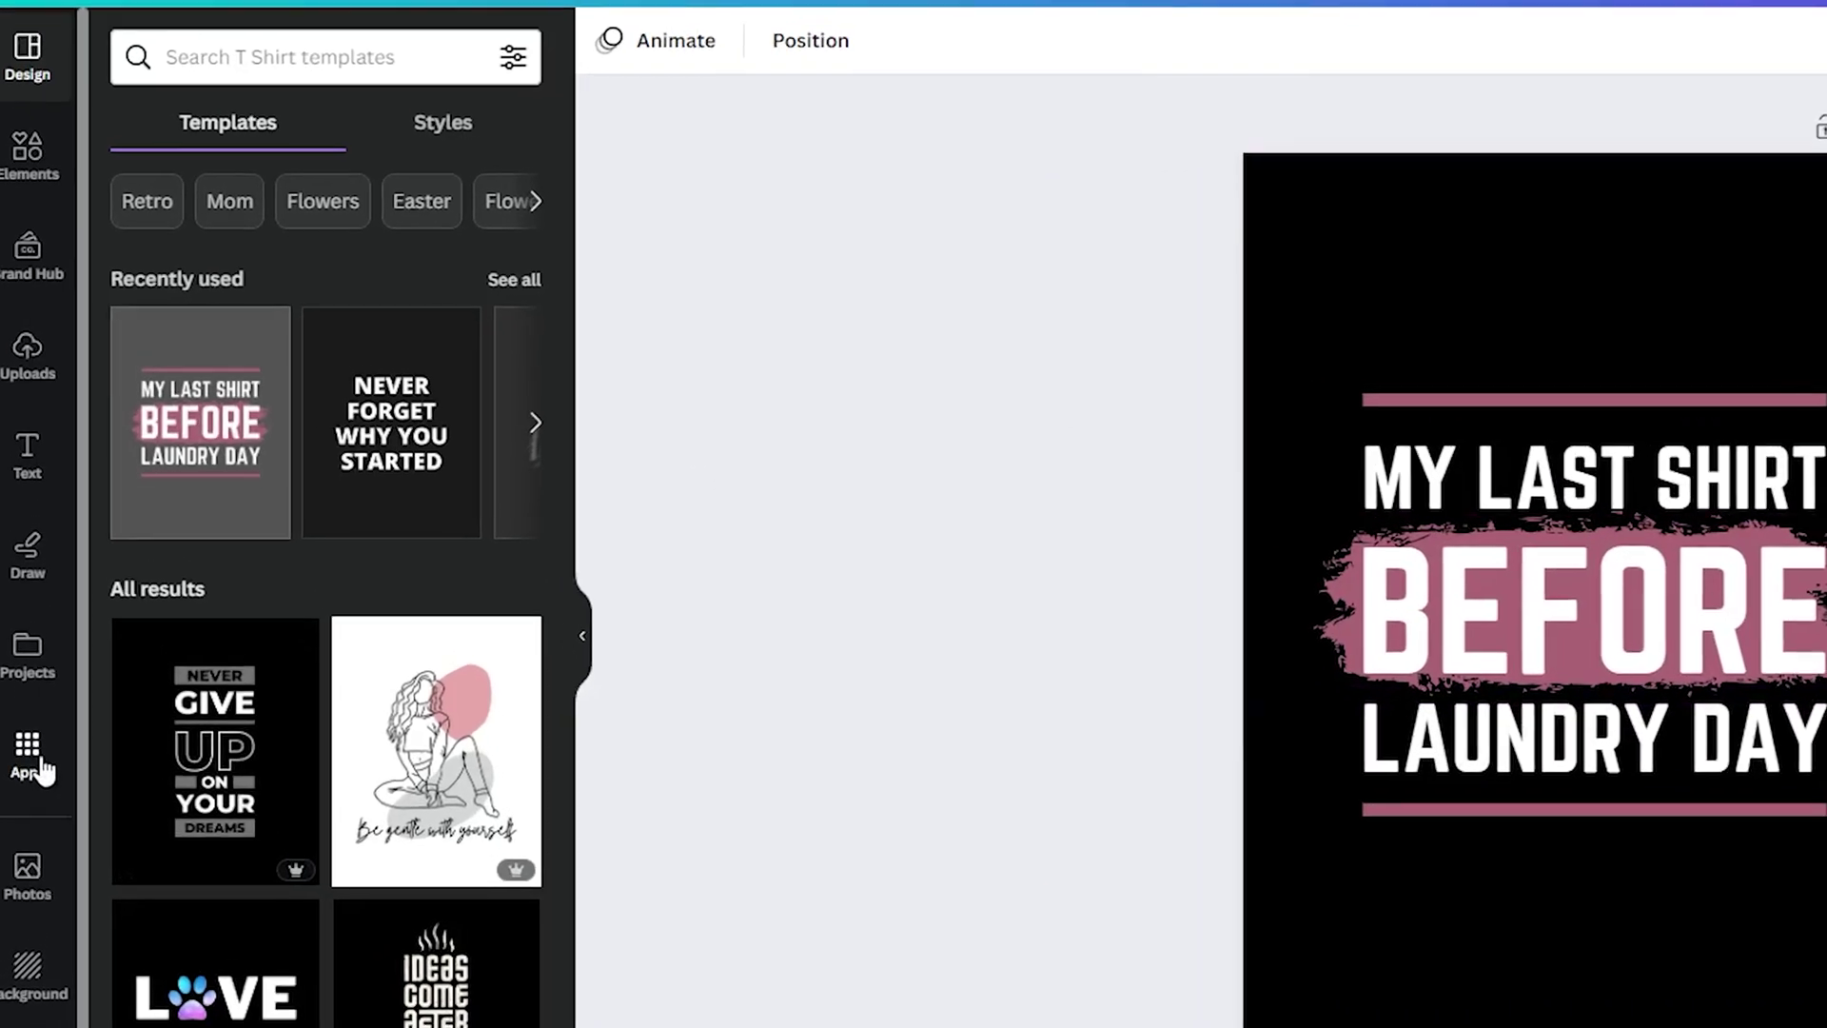
Launch the Translate app from the Apps panel's More from Canva section and show its language options.
left_click(43, 771)
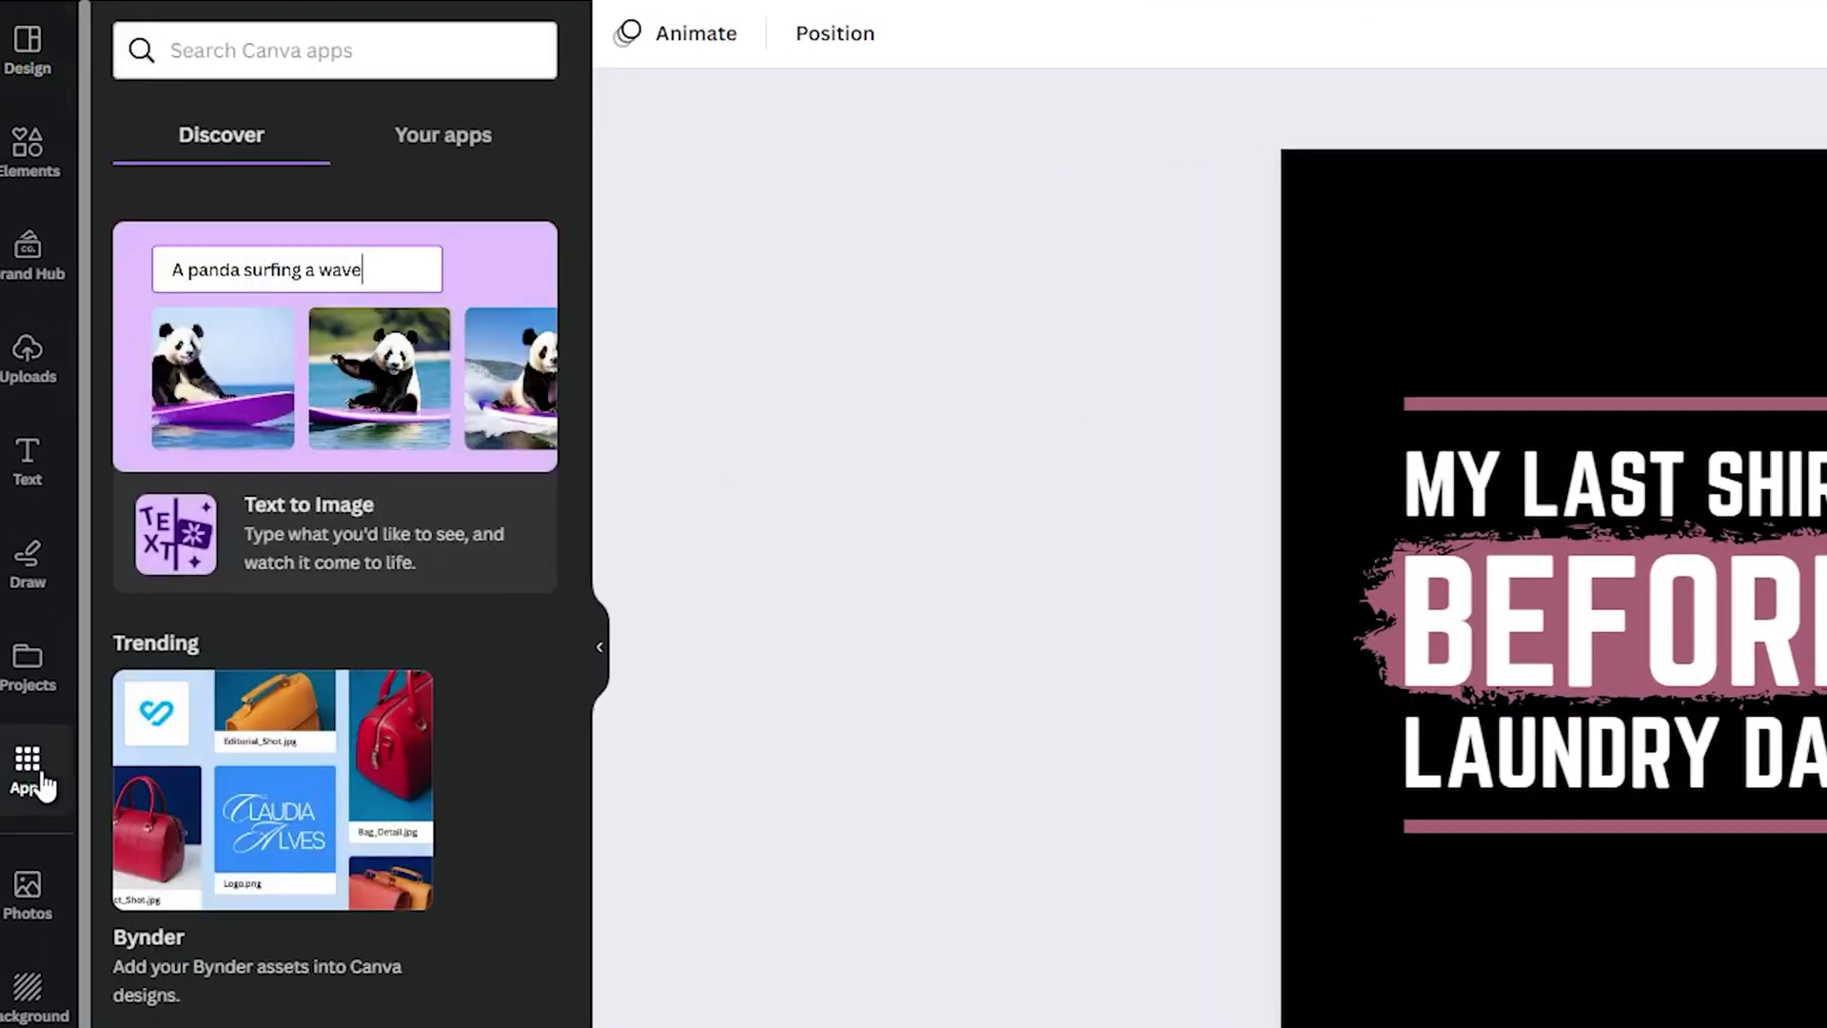
scroll(342, 752, "down", 2)
scroll(337, 752, "down", 2)
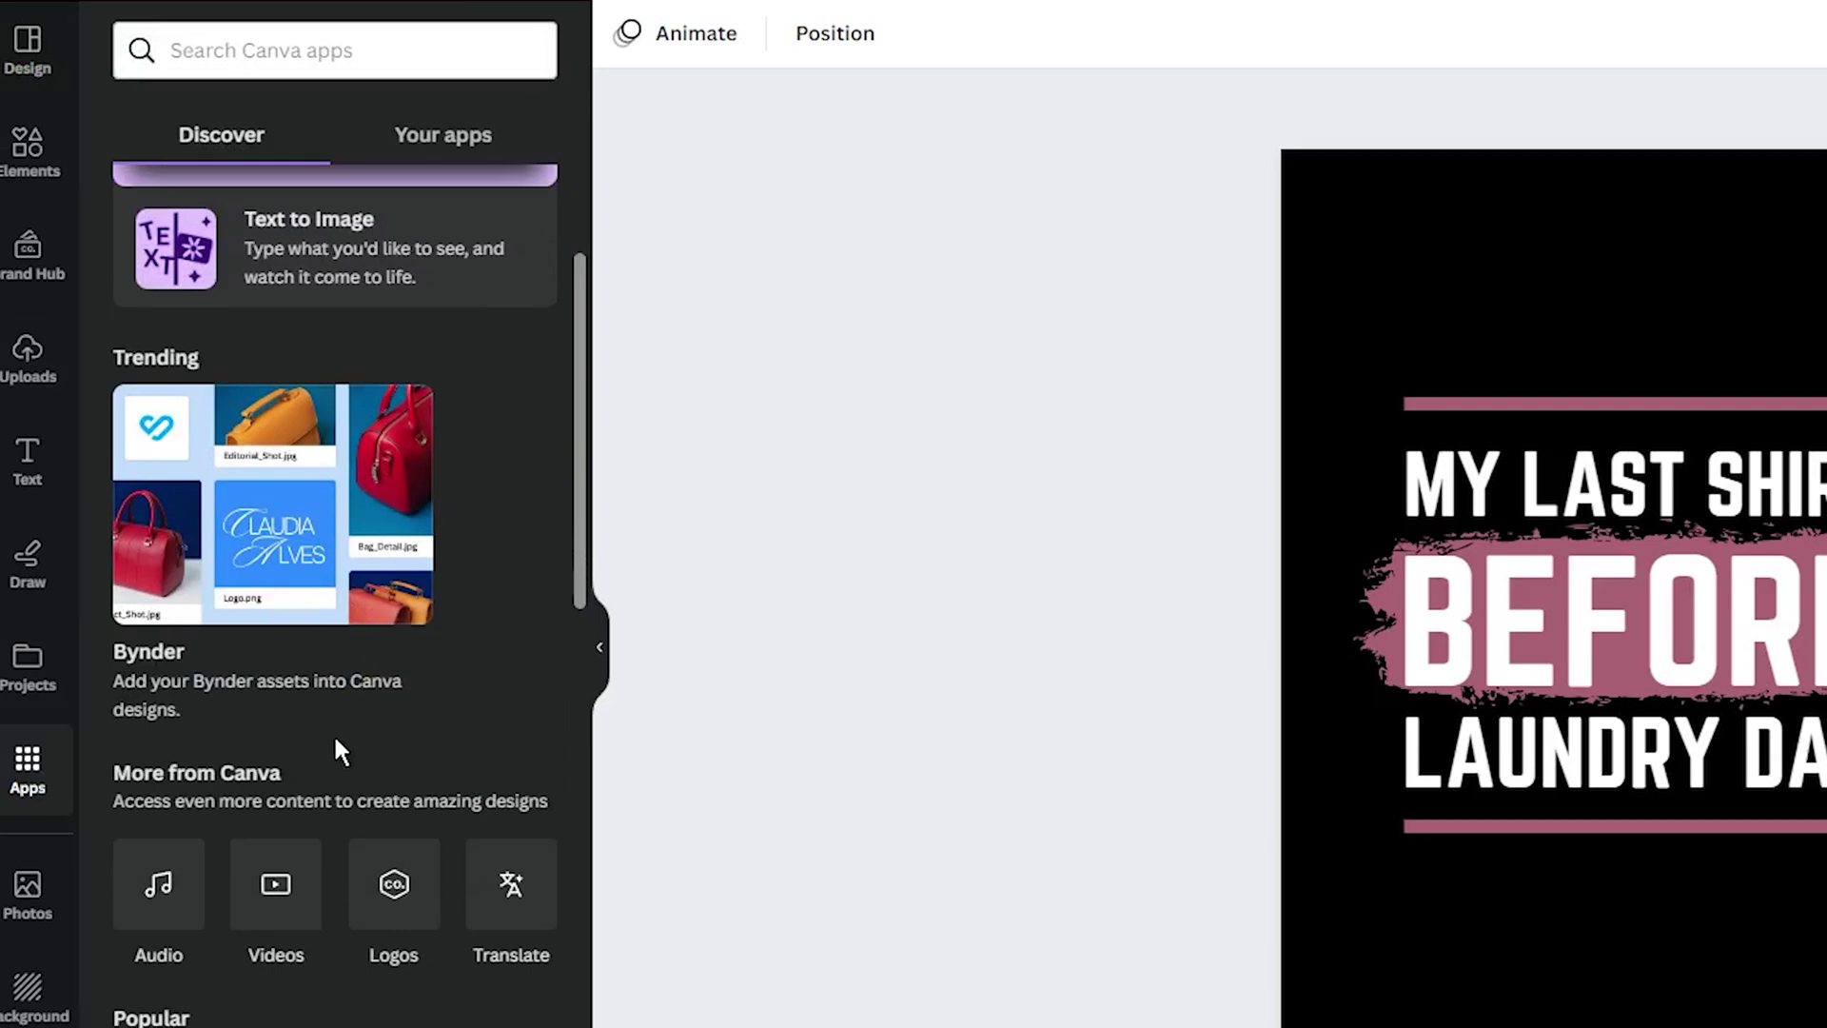
left_click(512, 892)
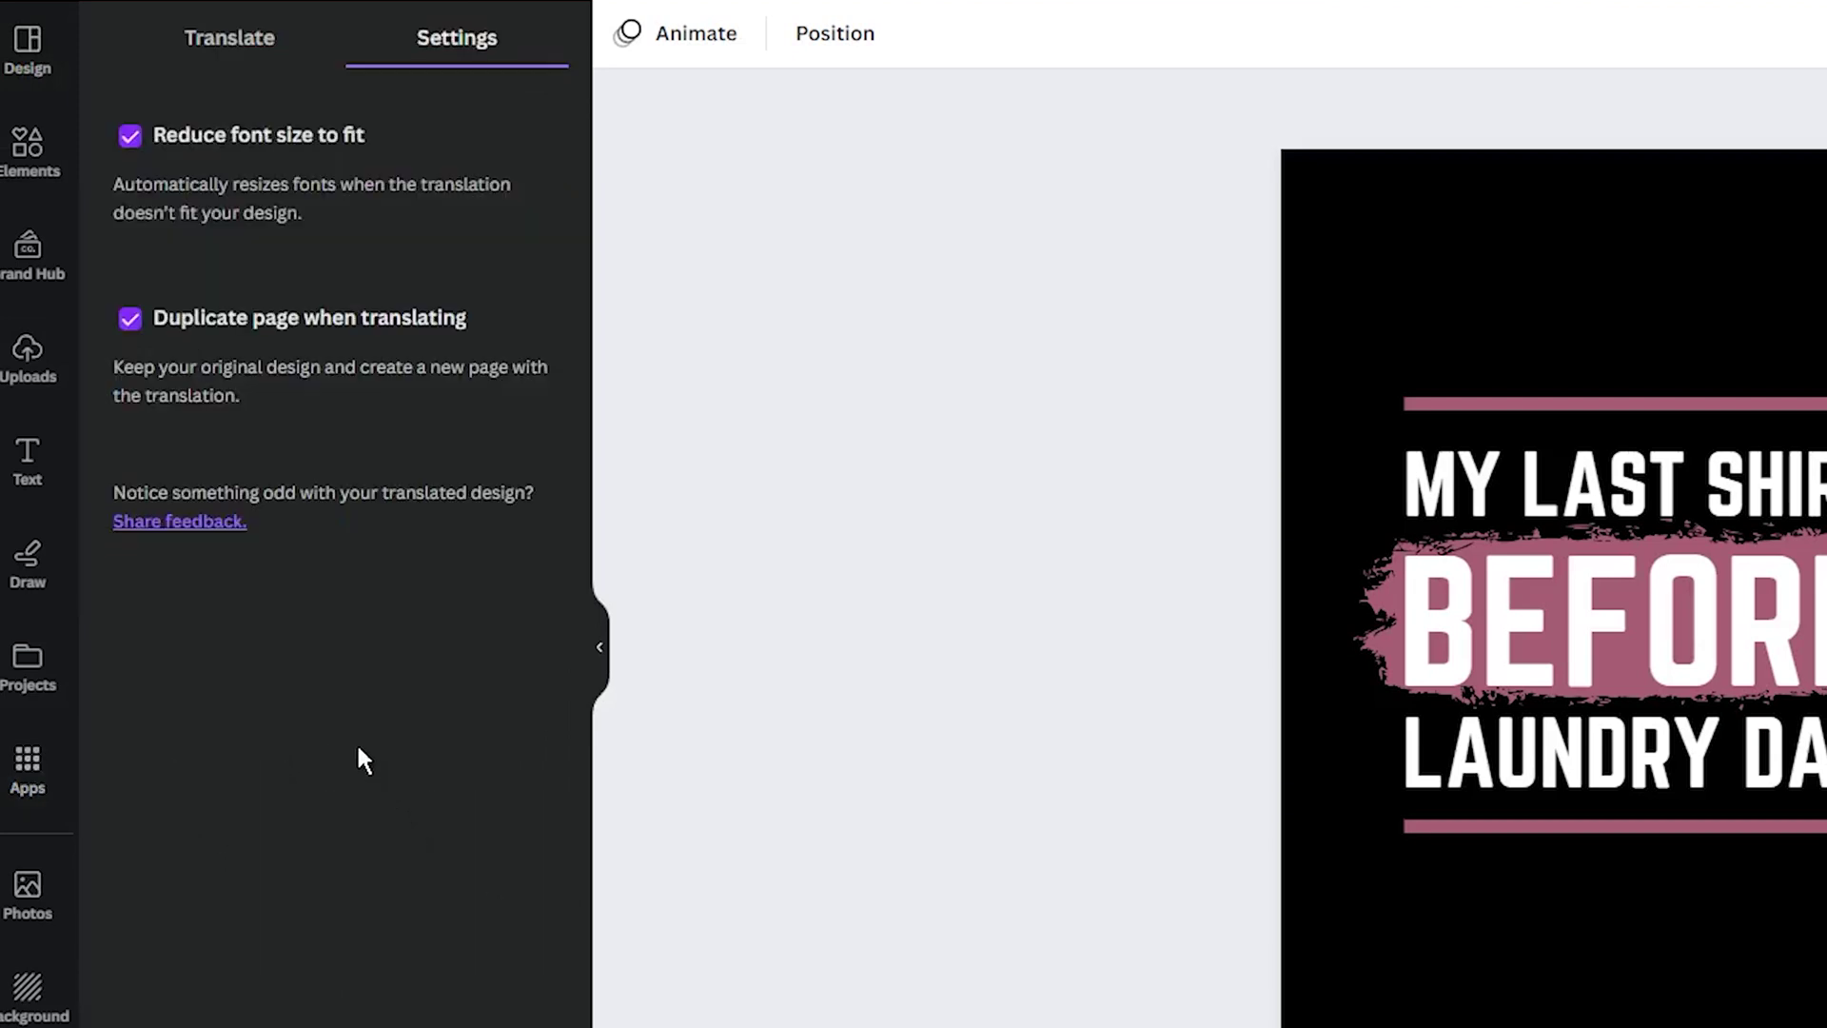
left_click(195, 59)
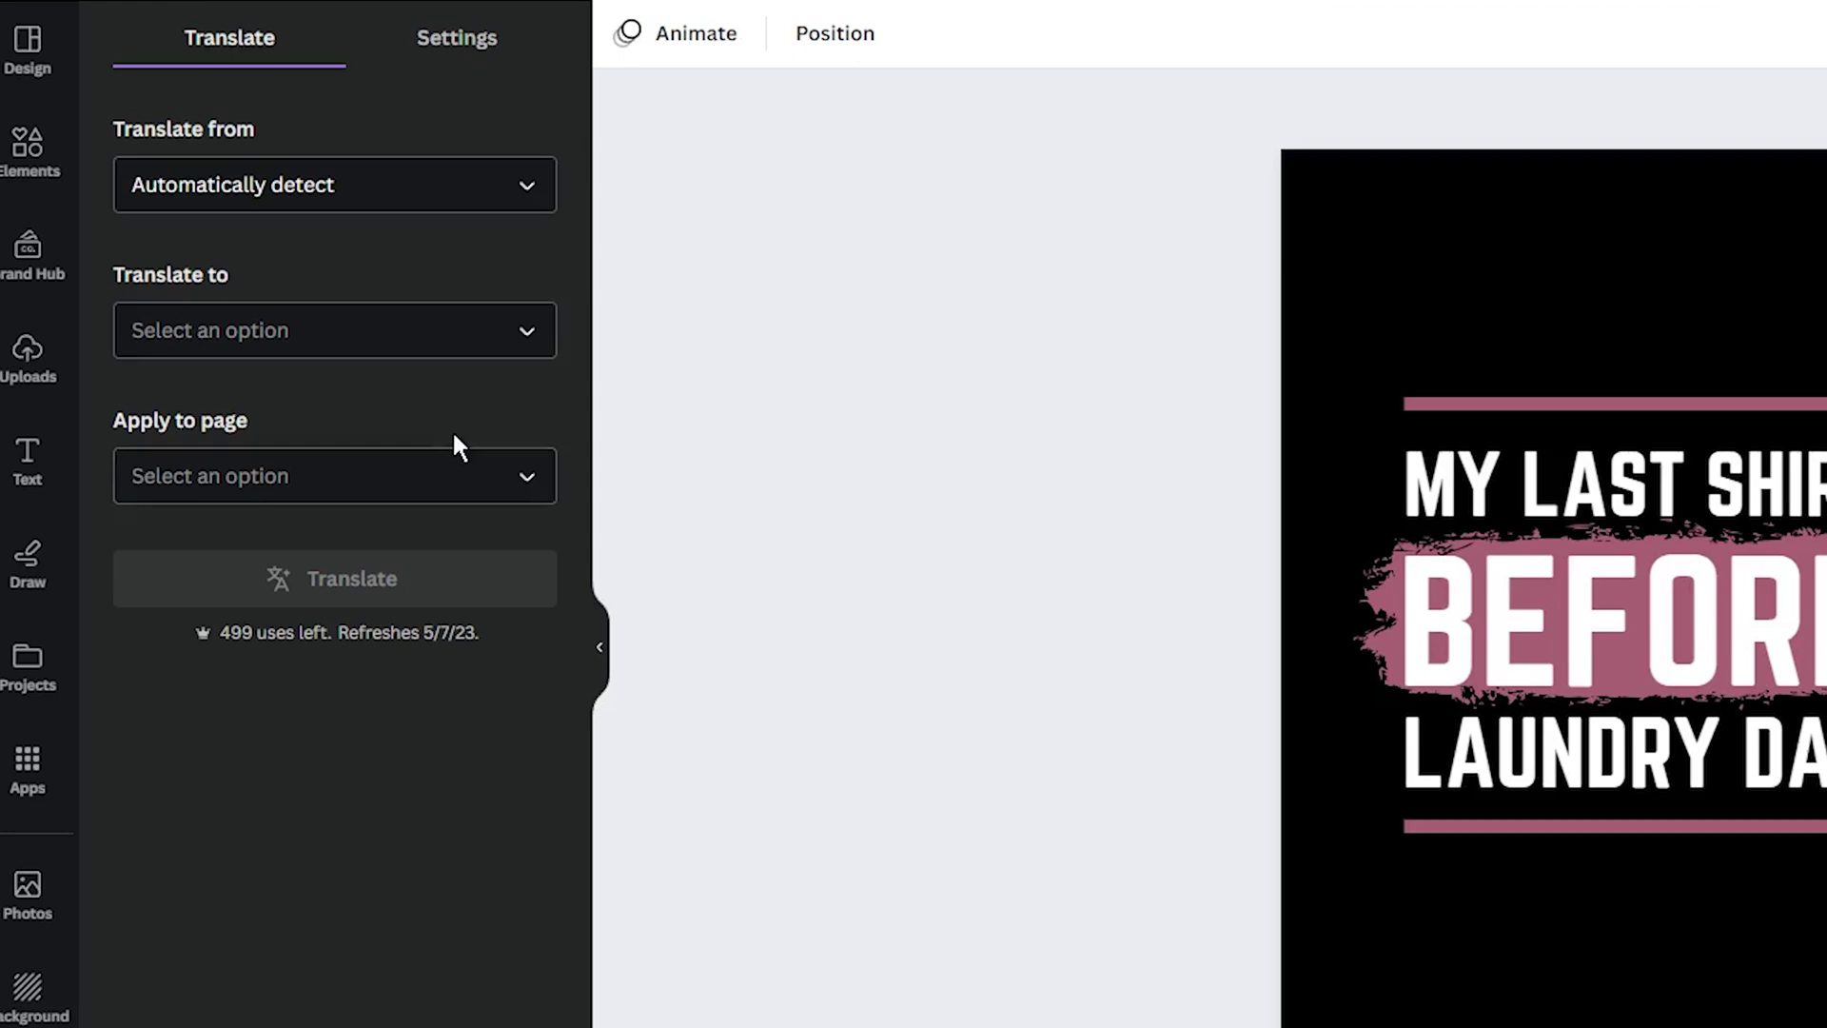
left_click(295, 198)
Choose Czech from the 'Translate to' language list.
left_click(237, 344)
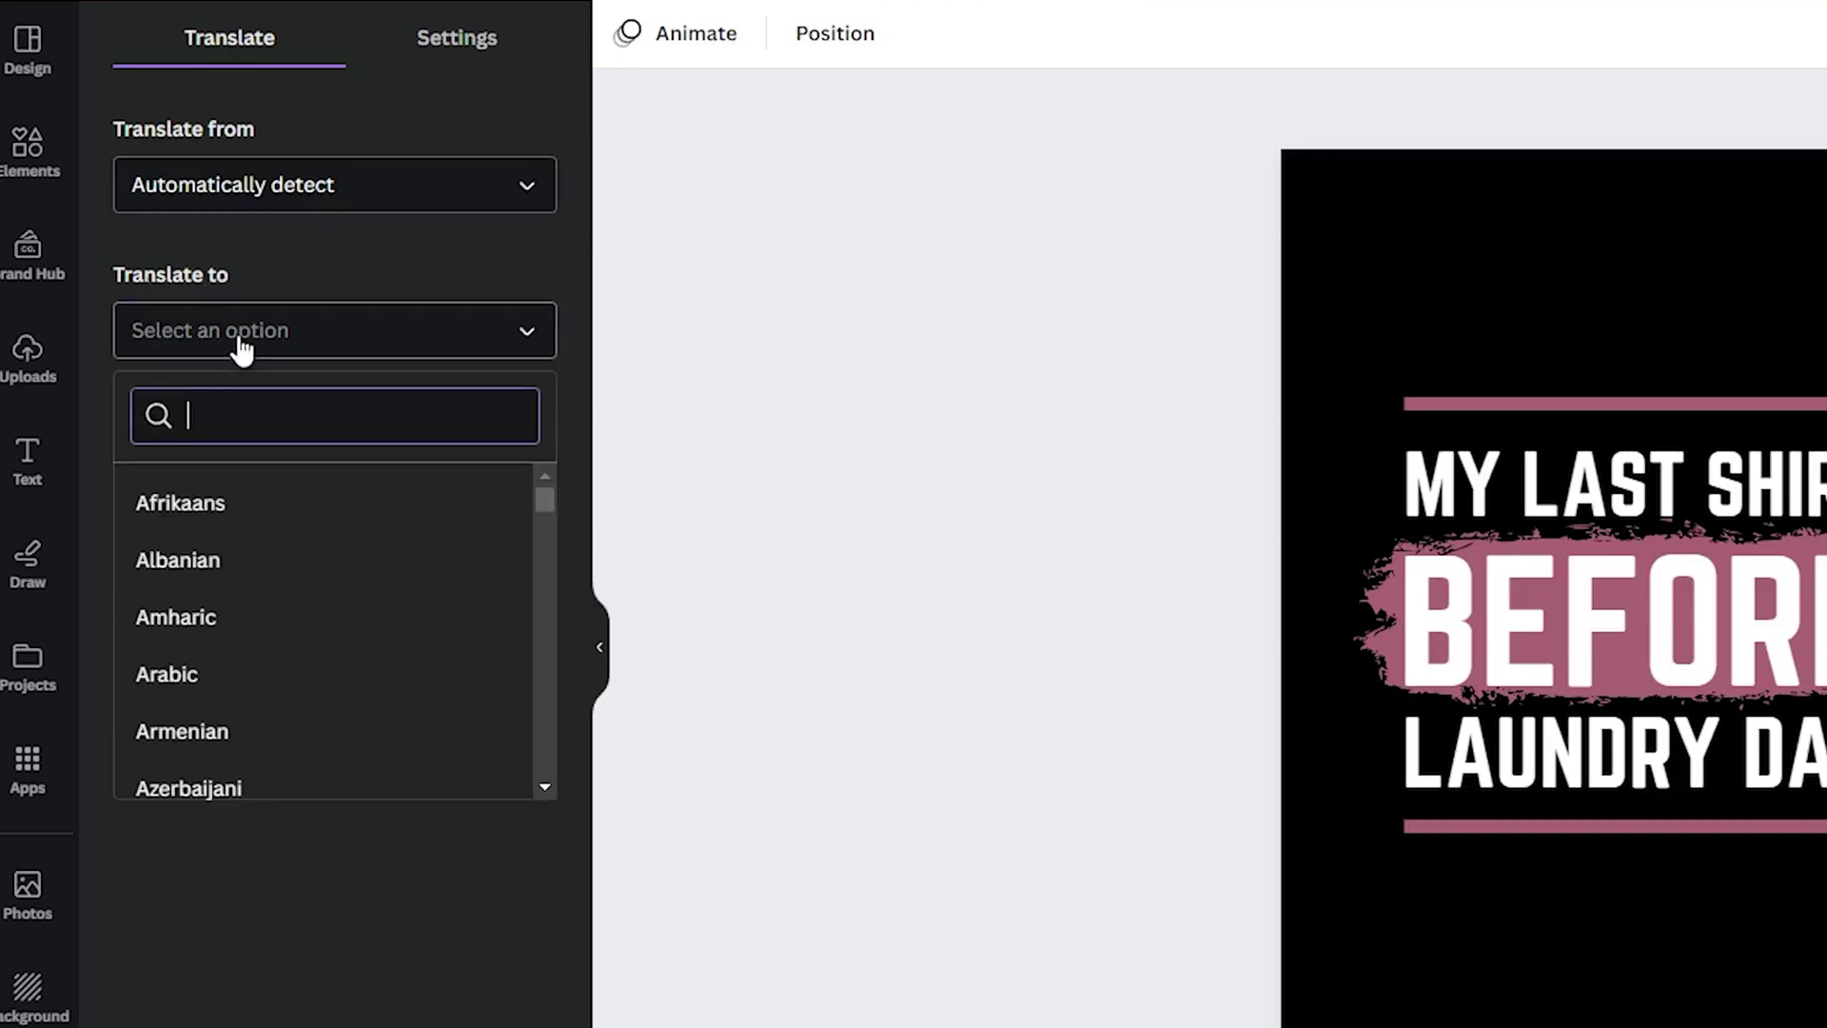
scroll(314, 505, "down", 1)
scroll(314, 508, "down", 2)
scroll(354, 519, "down", 1)
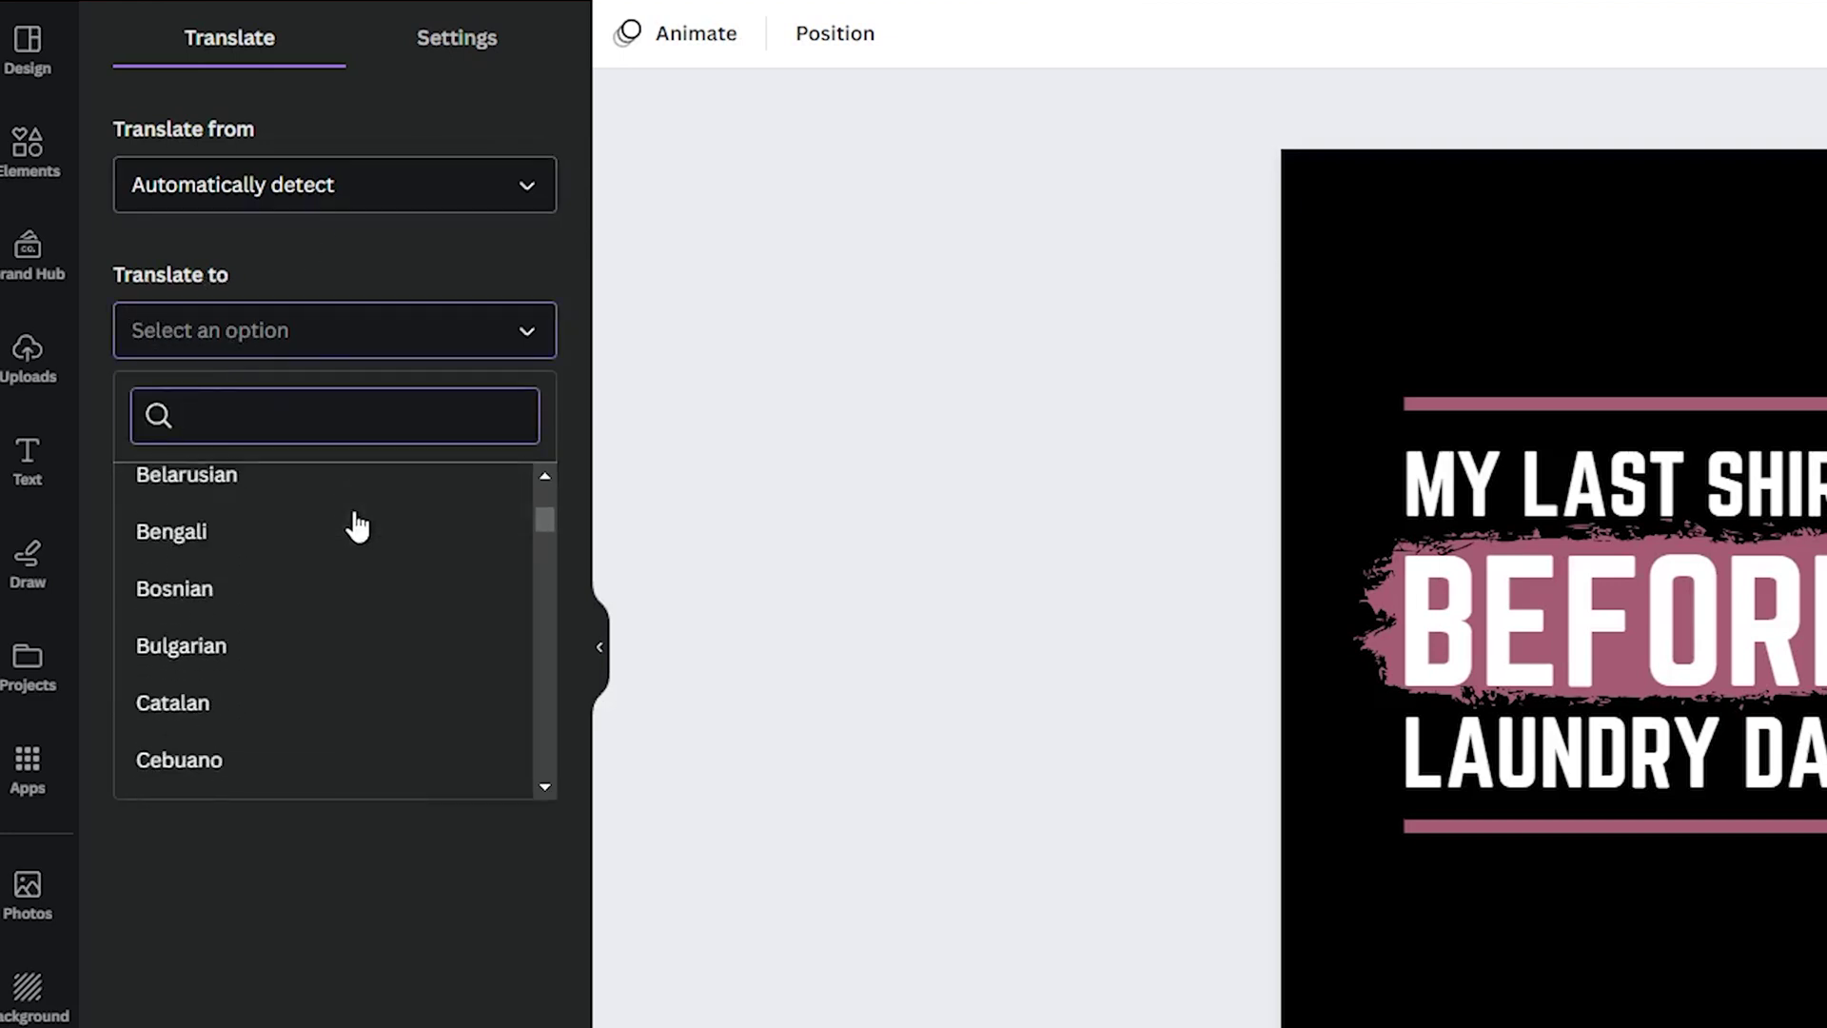
scroll(357, 523, "down", 2)
scroll(356, 523, "down", 2)
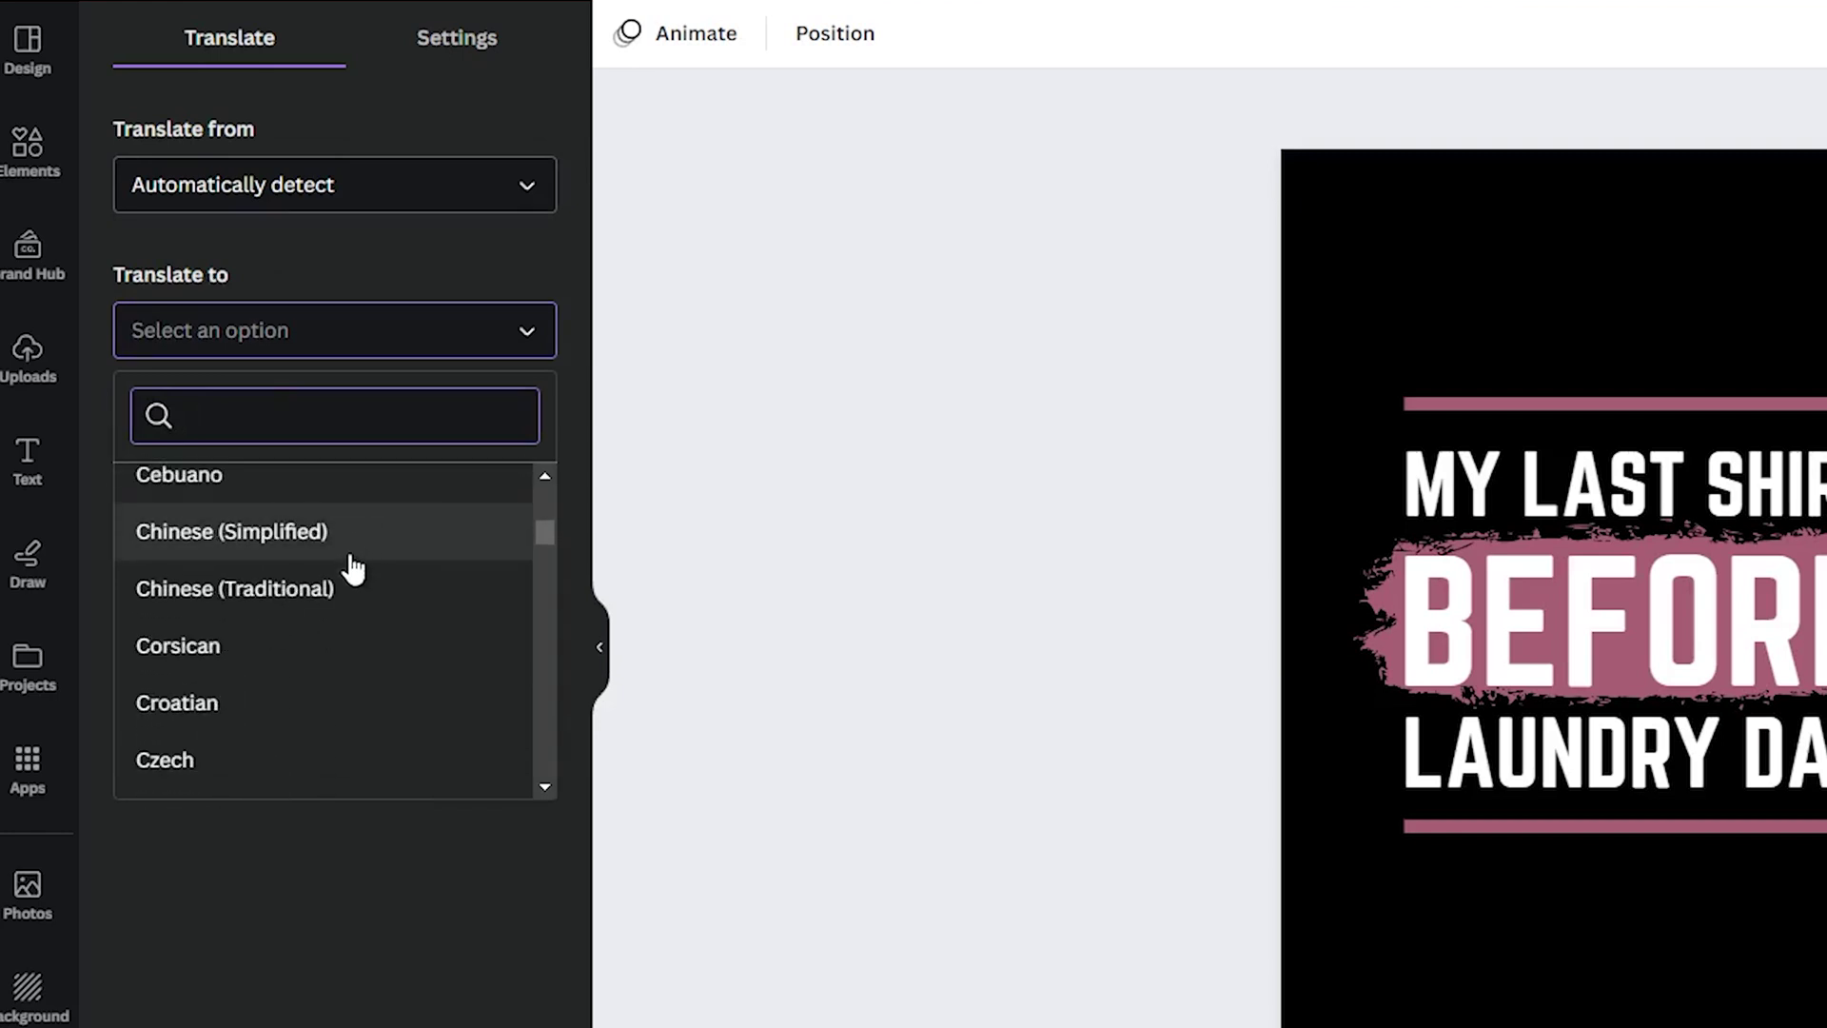
left_click(200, 773)
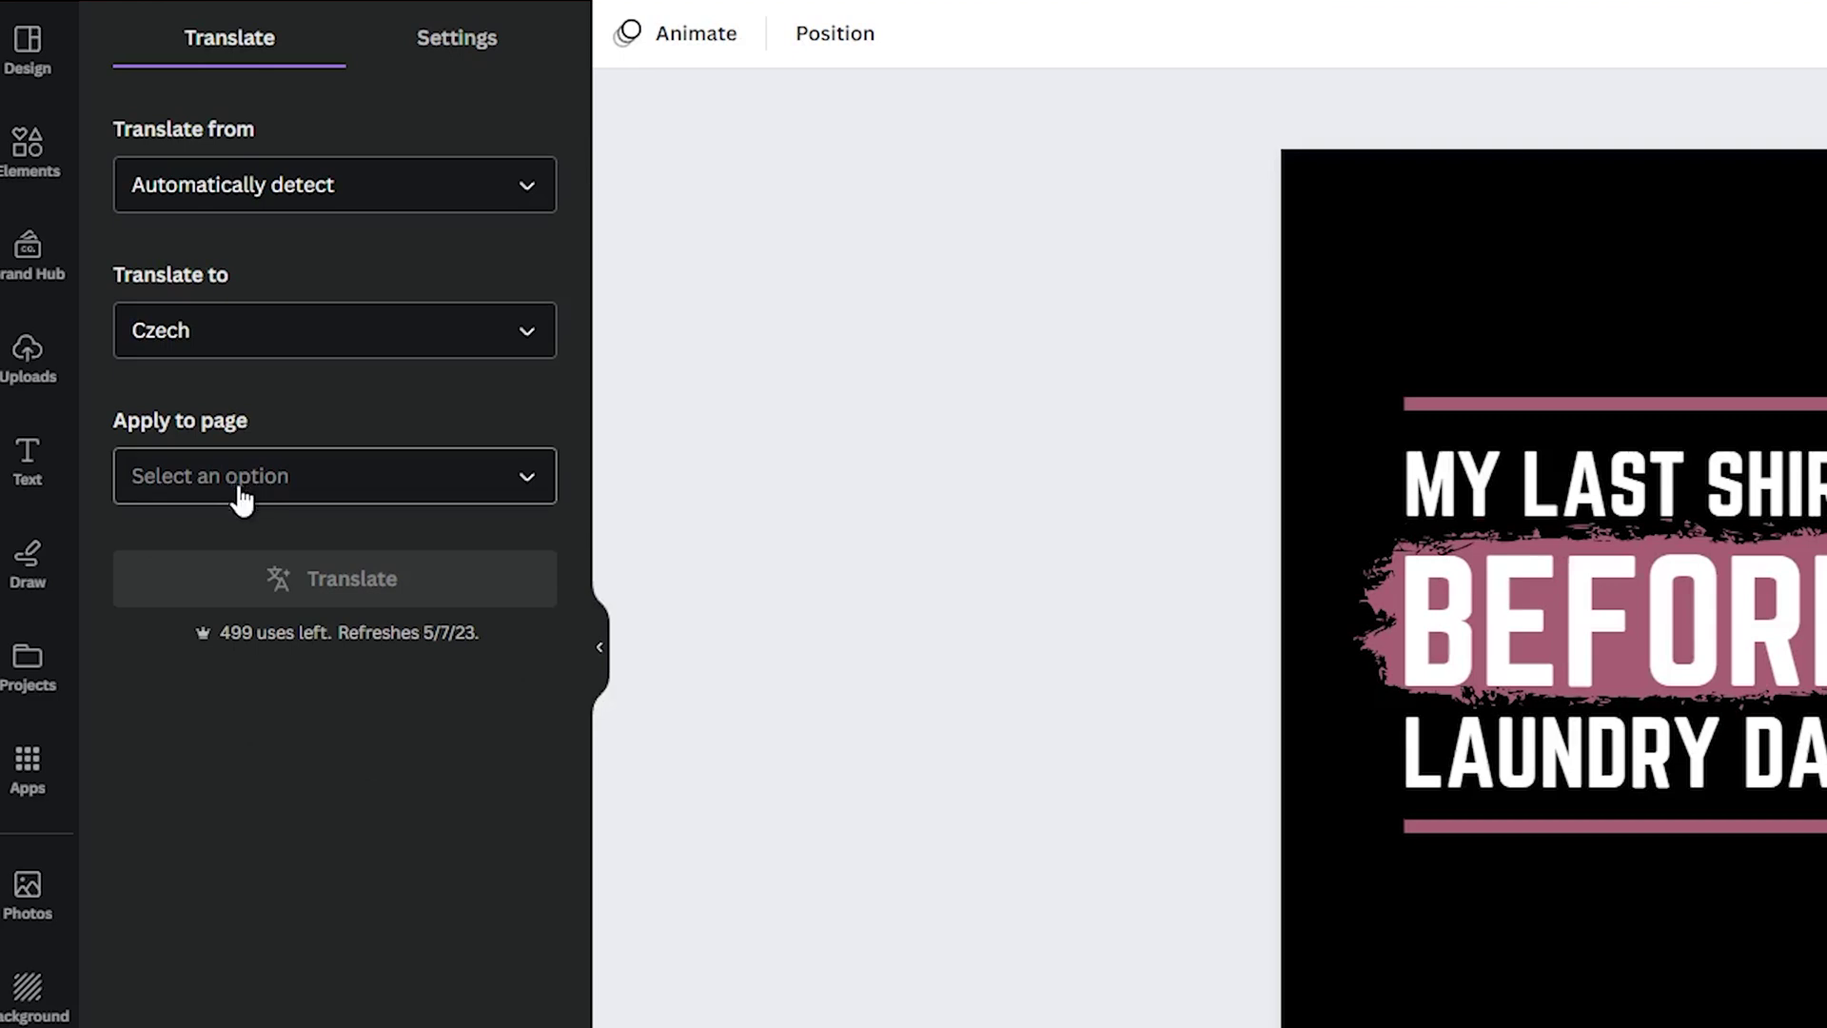
Apply the Czech translation to Page 1 and run Translate.
left_click(323, 495)
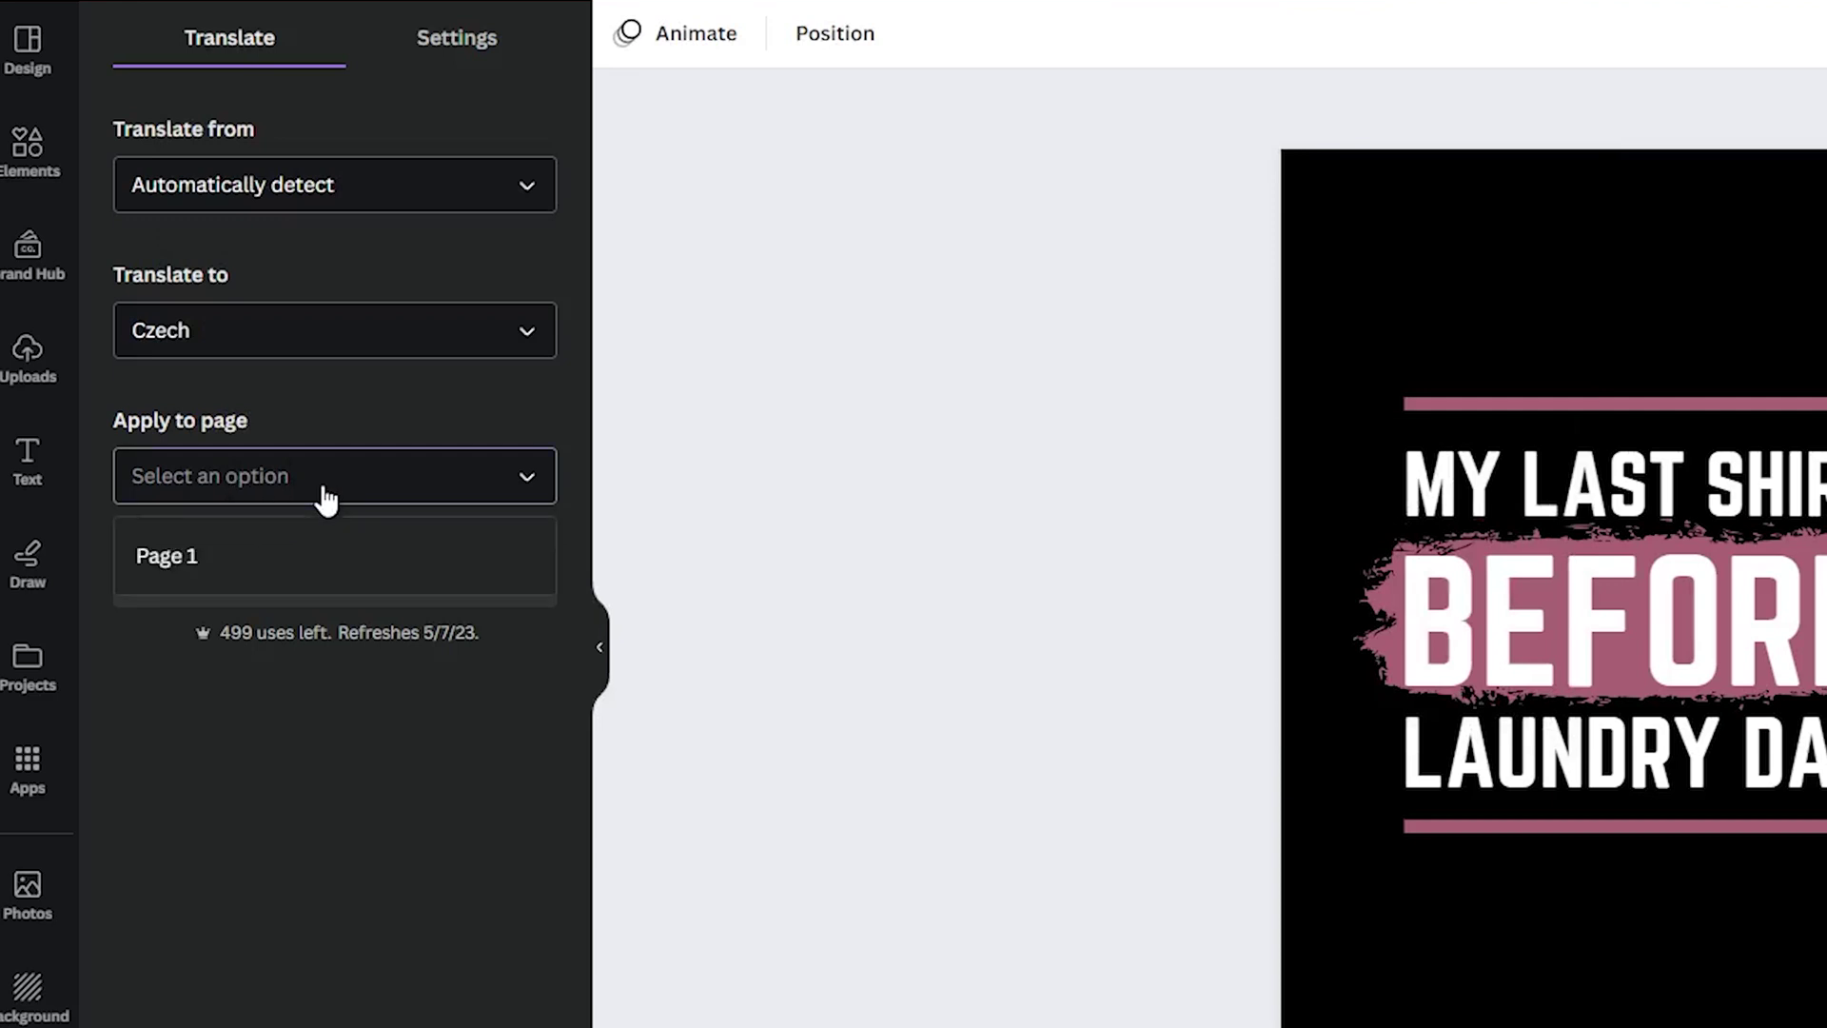
left_click(265, 563)
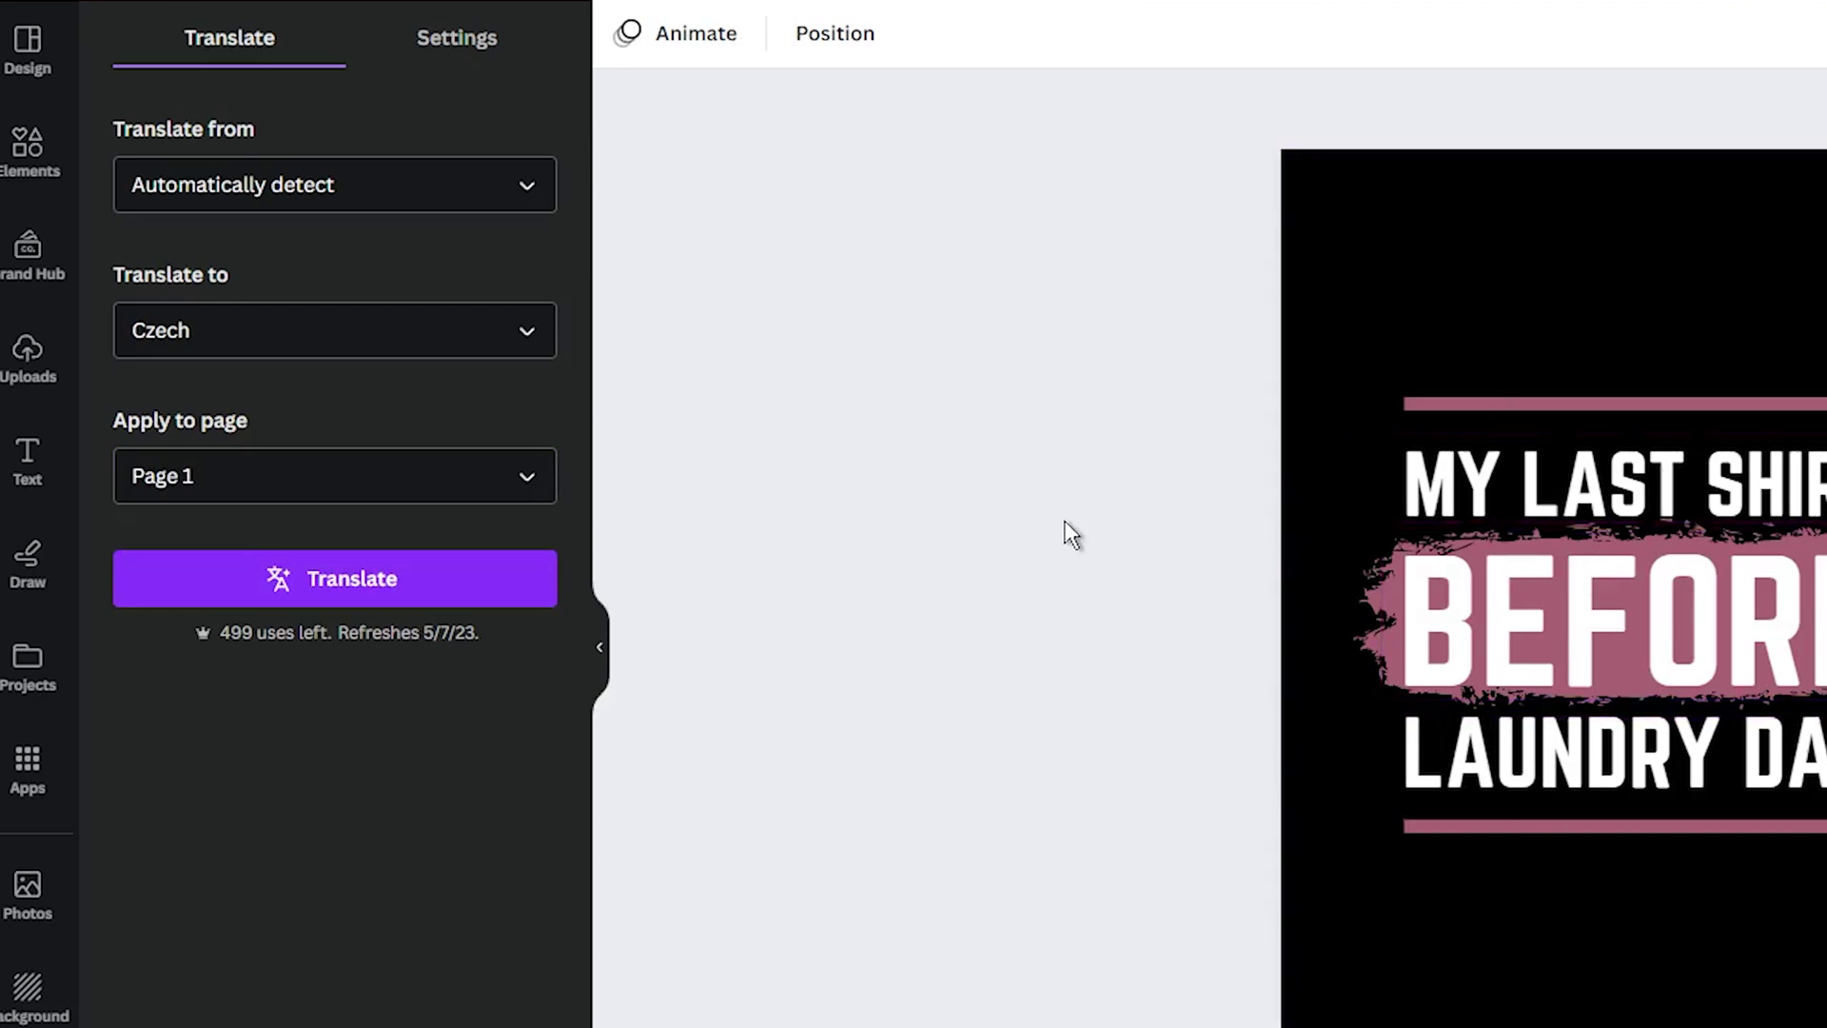
left_click(358, 579)
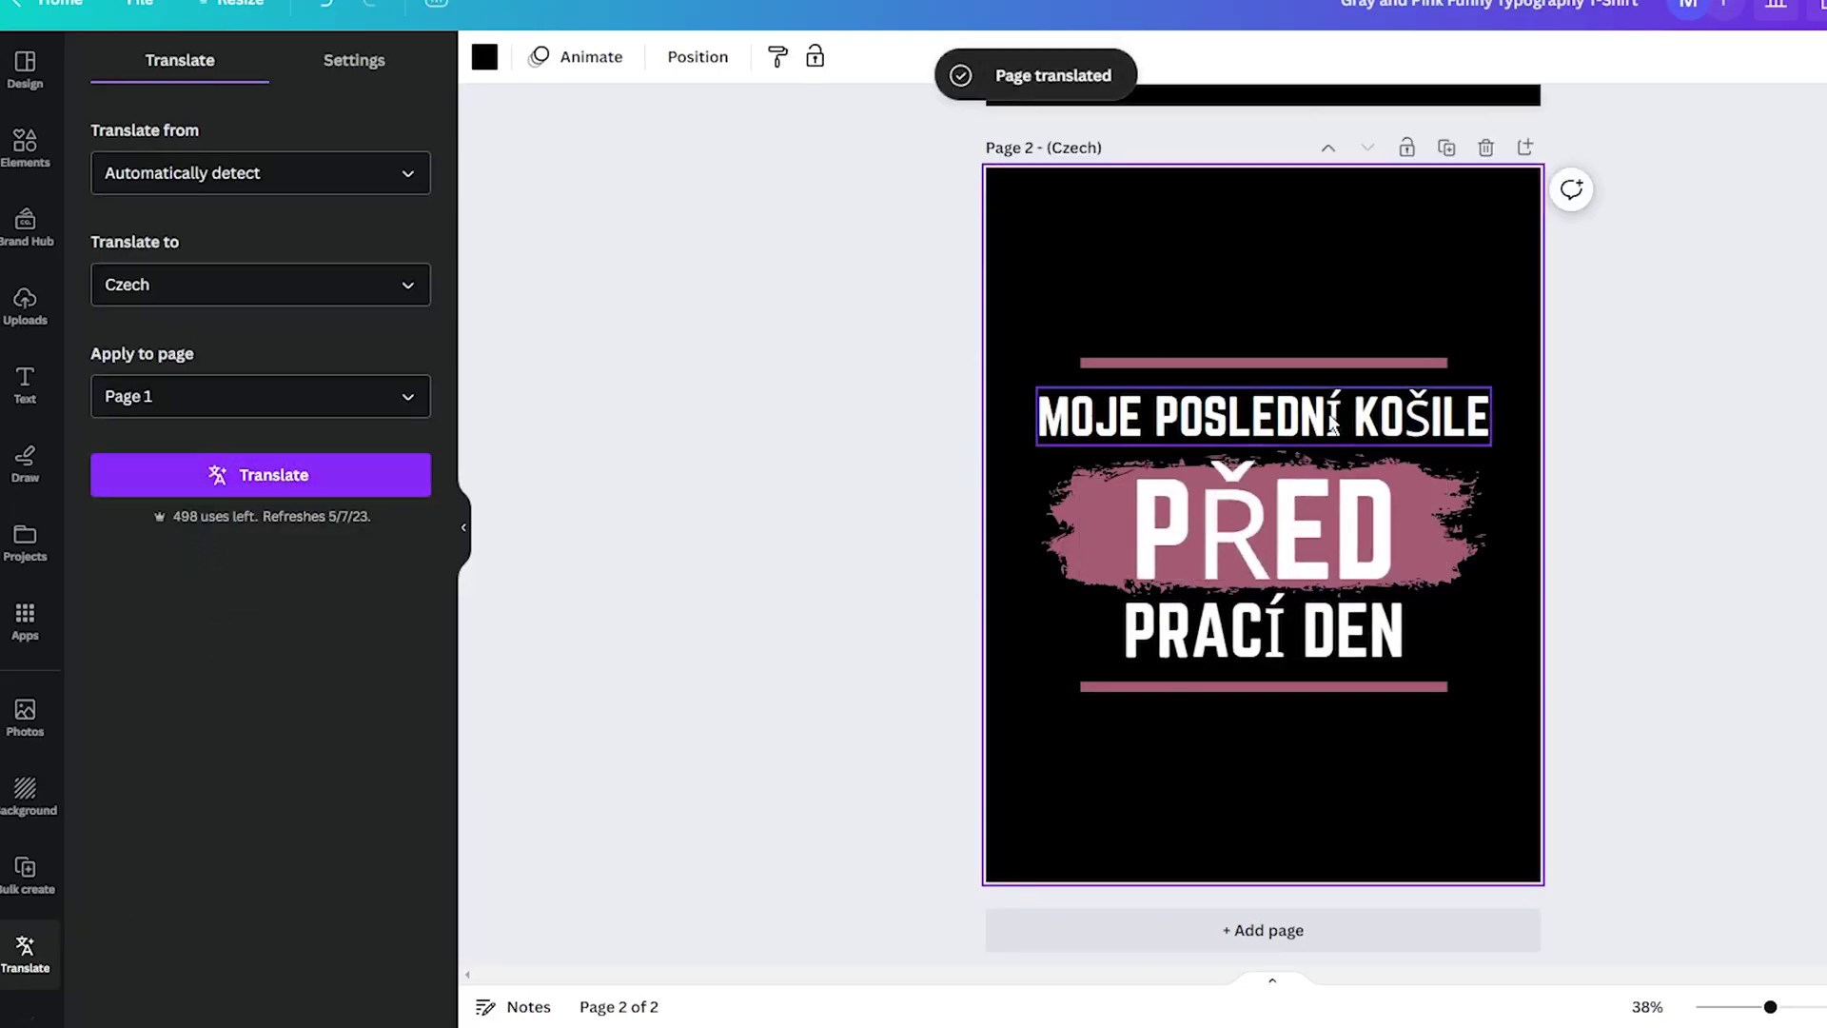
Deselect the new page and compare English Page 1 with Czech Page 2.
left_click(829, 545)
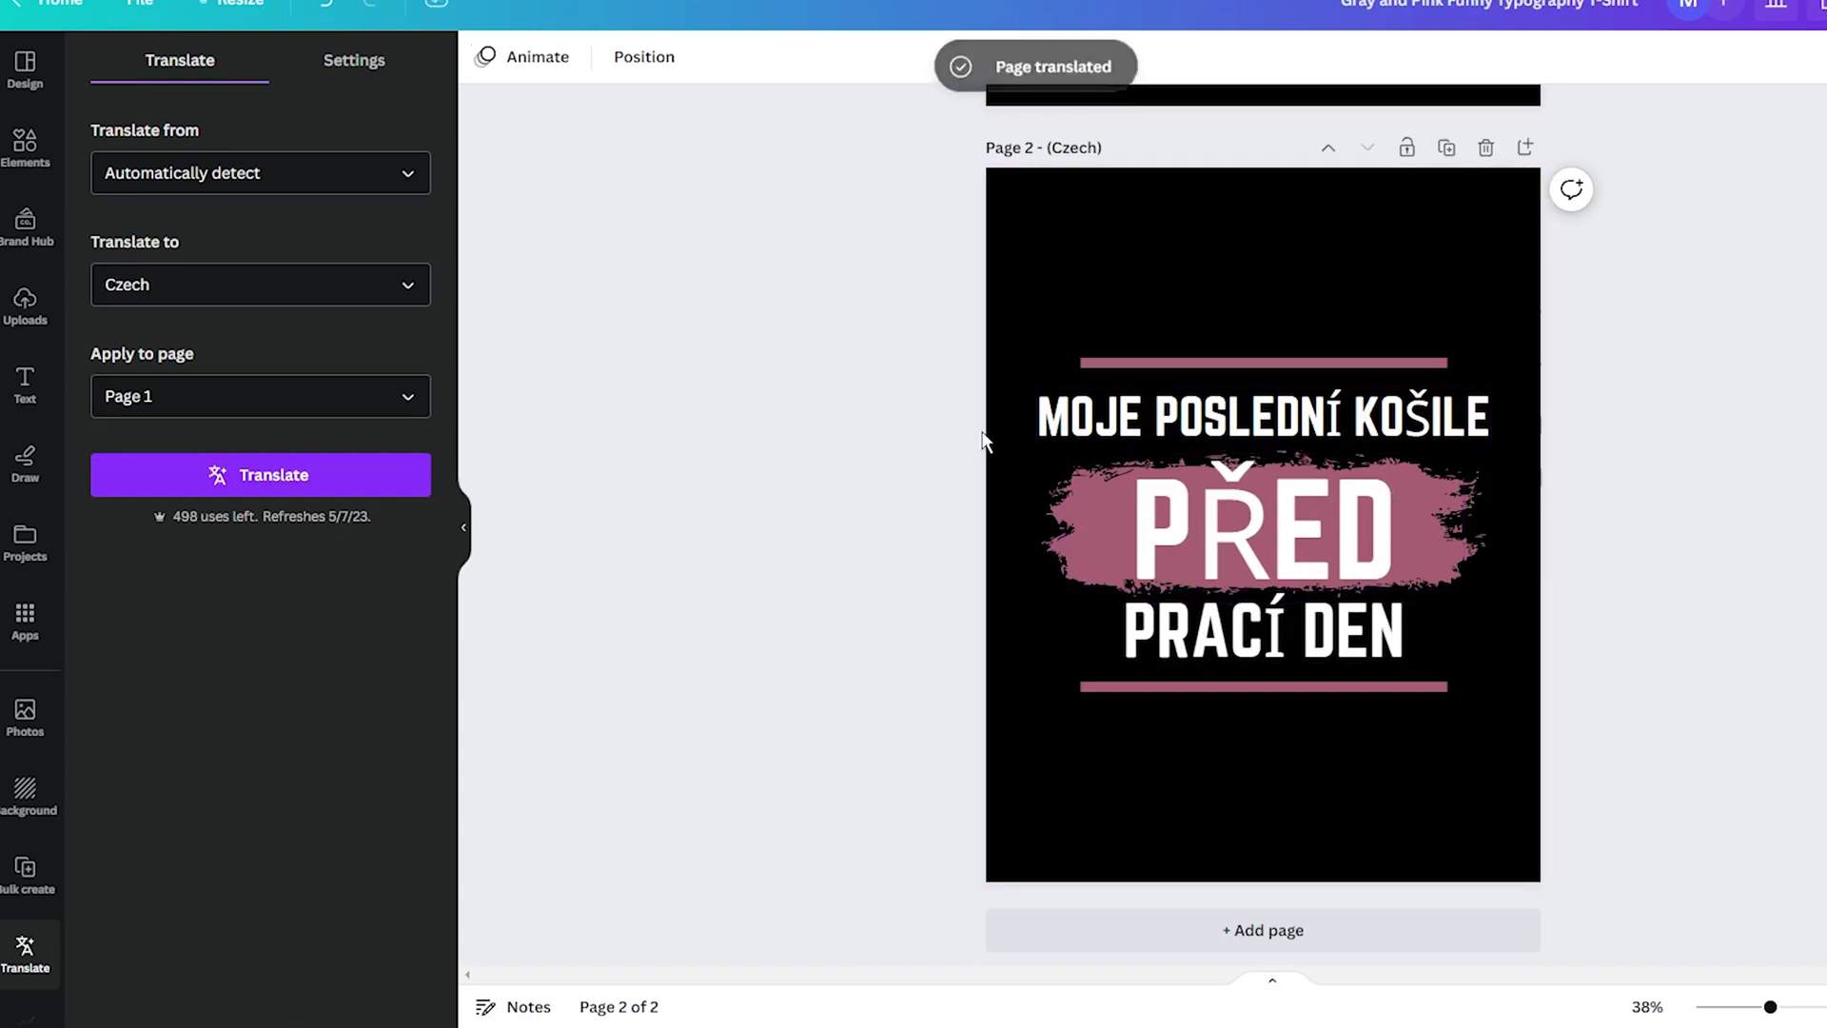
scroll(1088, 363, "up", 7)
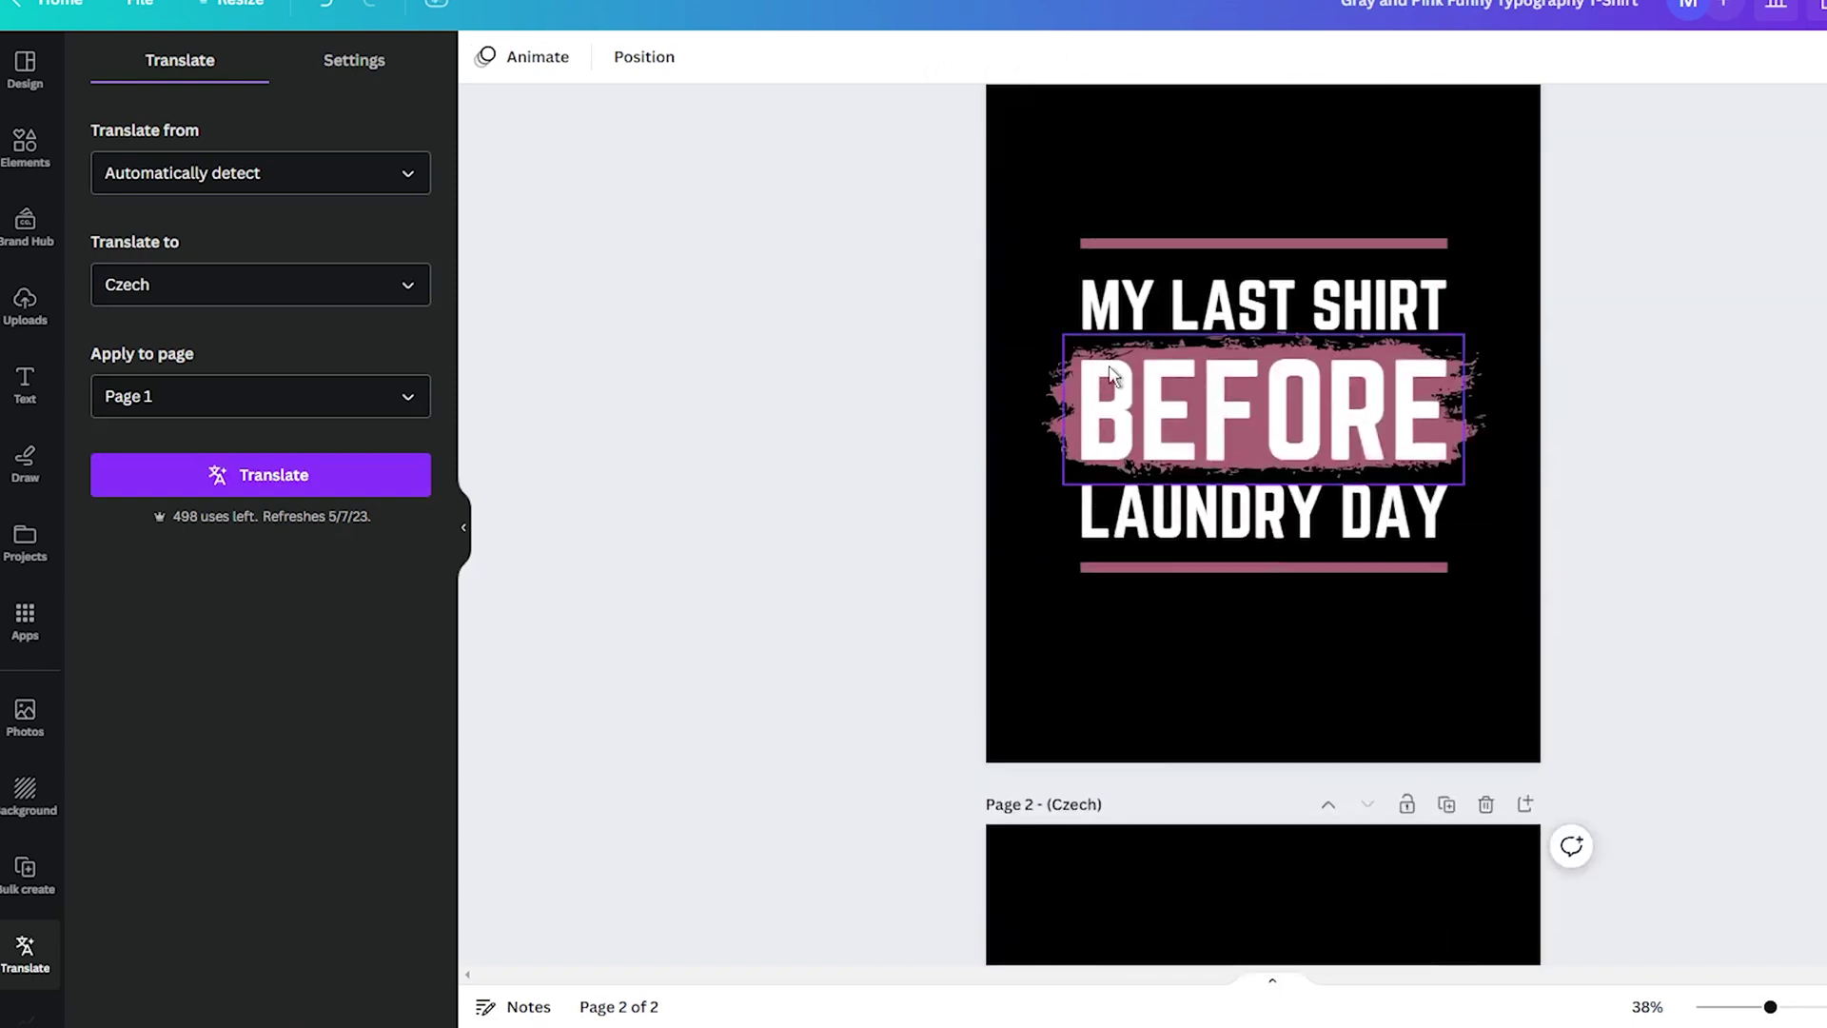
scroll(1263, 320, "down", 5)
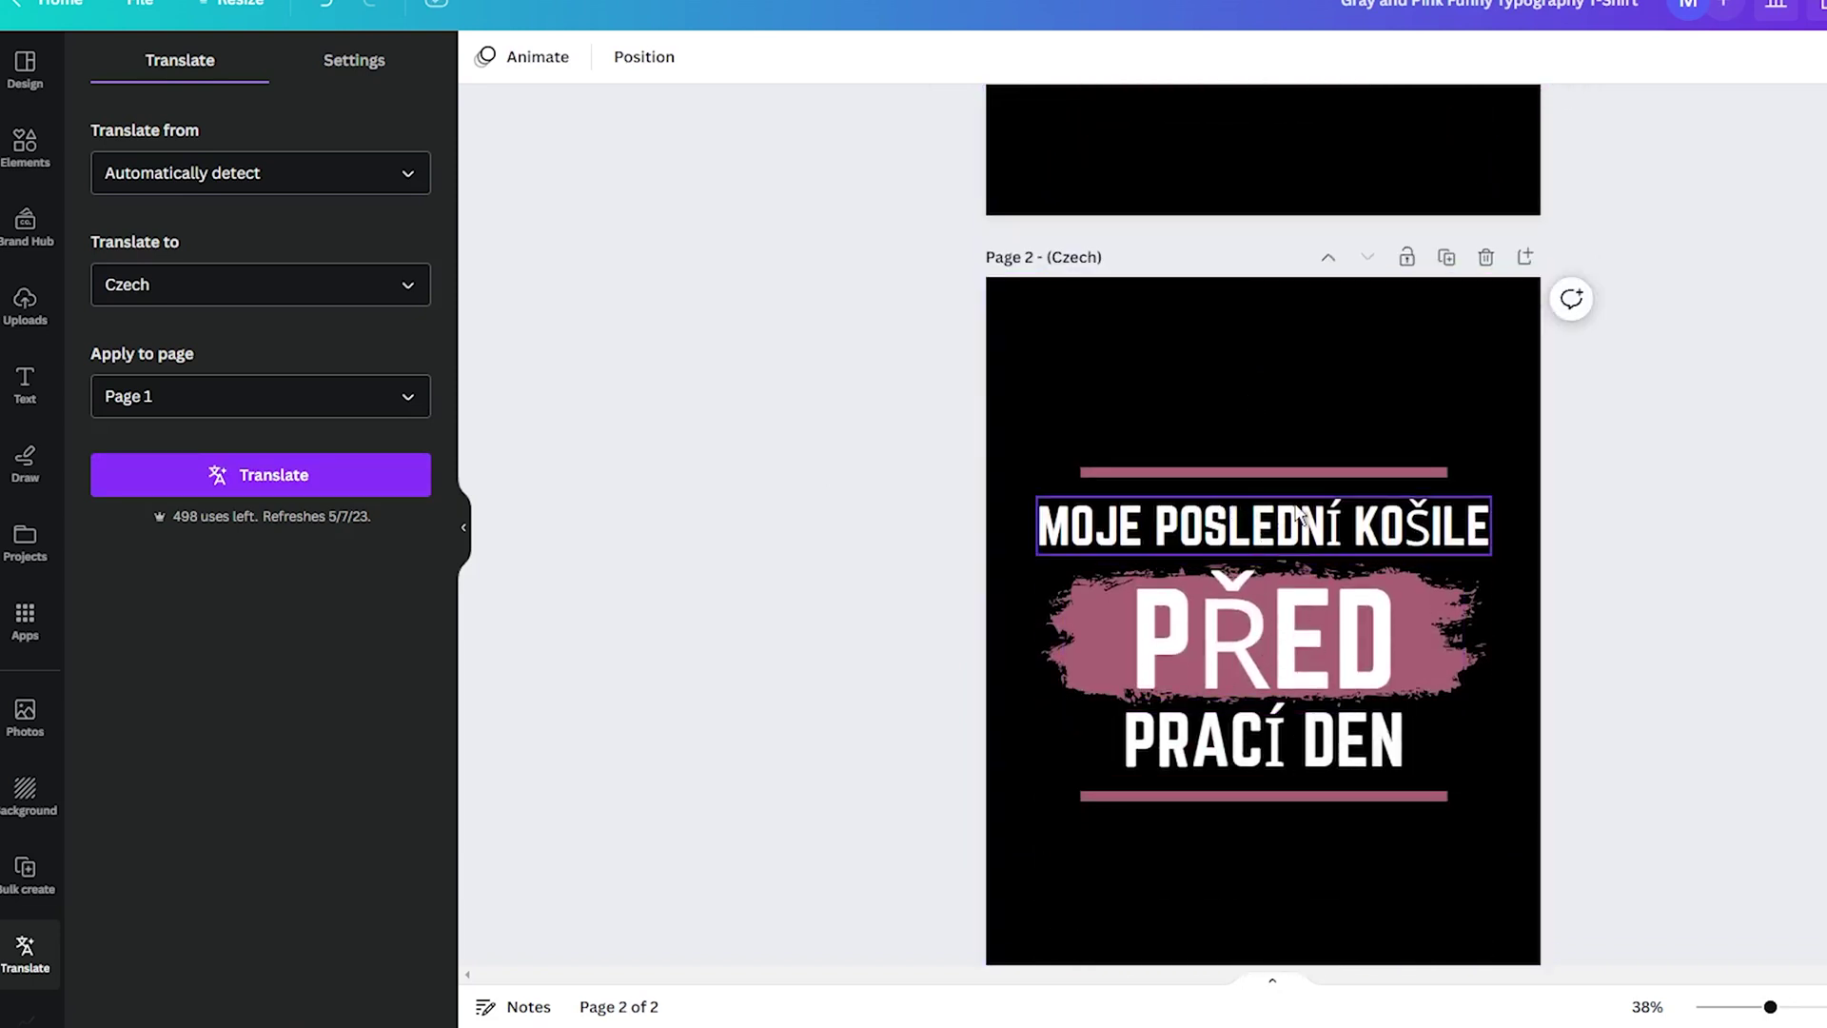
scroll(1228, 592, "up", 7)
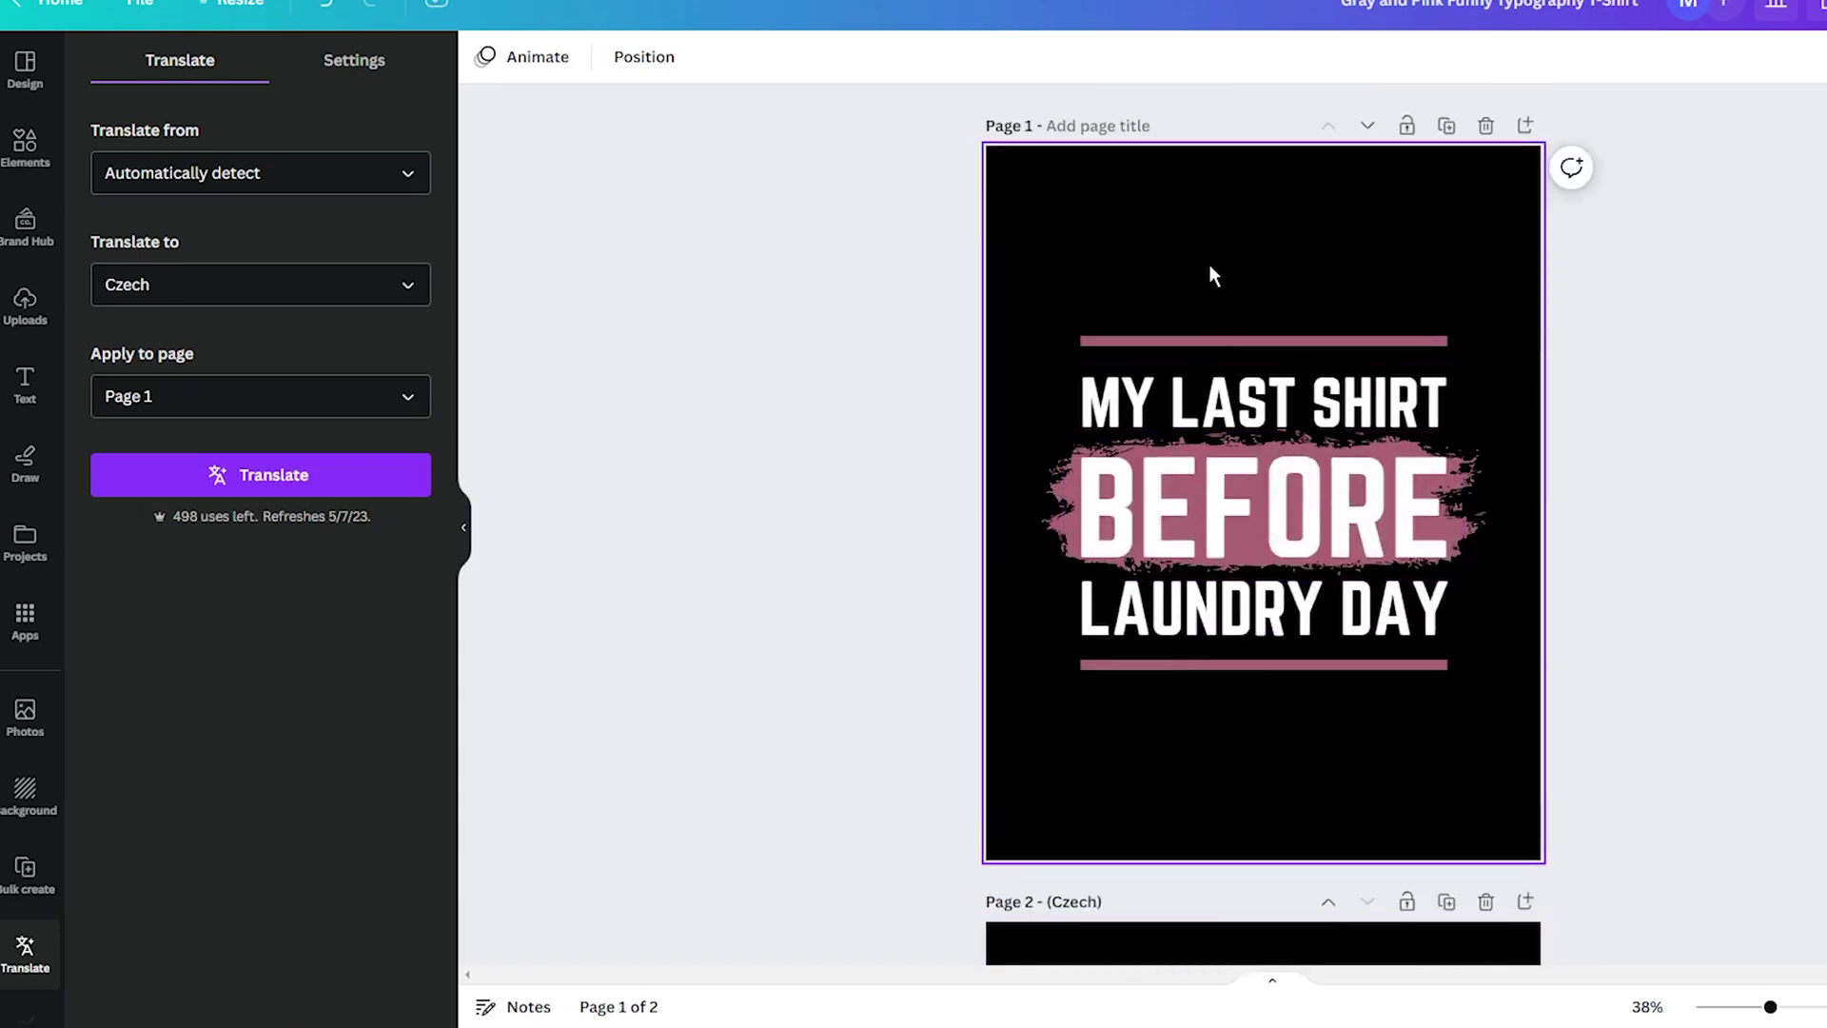
scroll(1208, 275, "down", 5)
scroll(1168, 590, "down", 3)
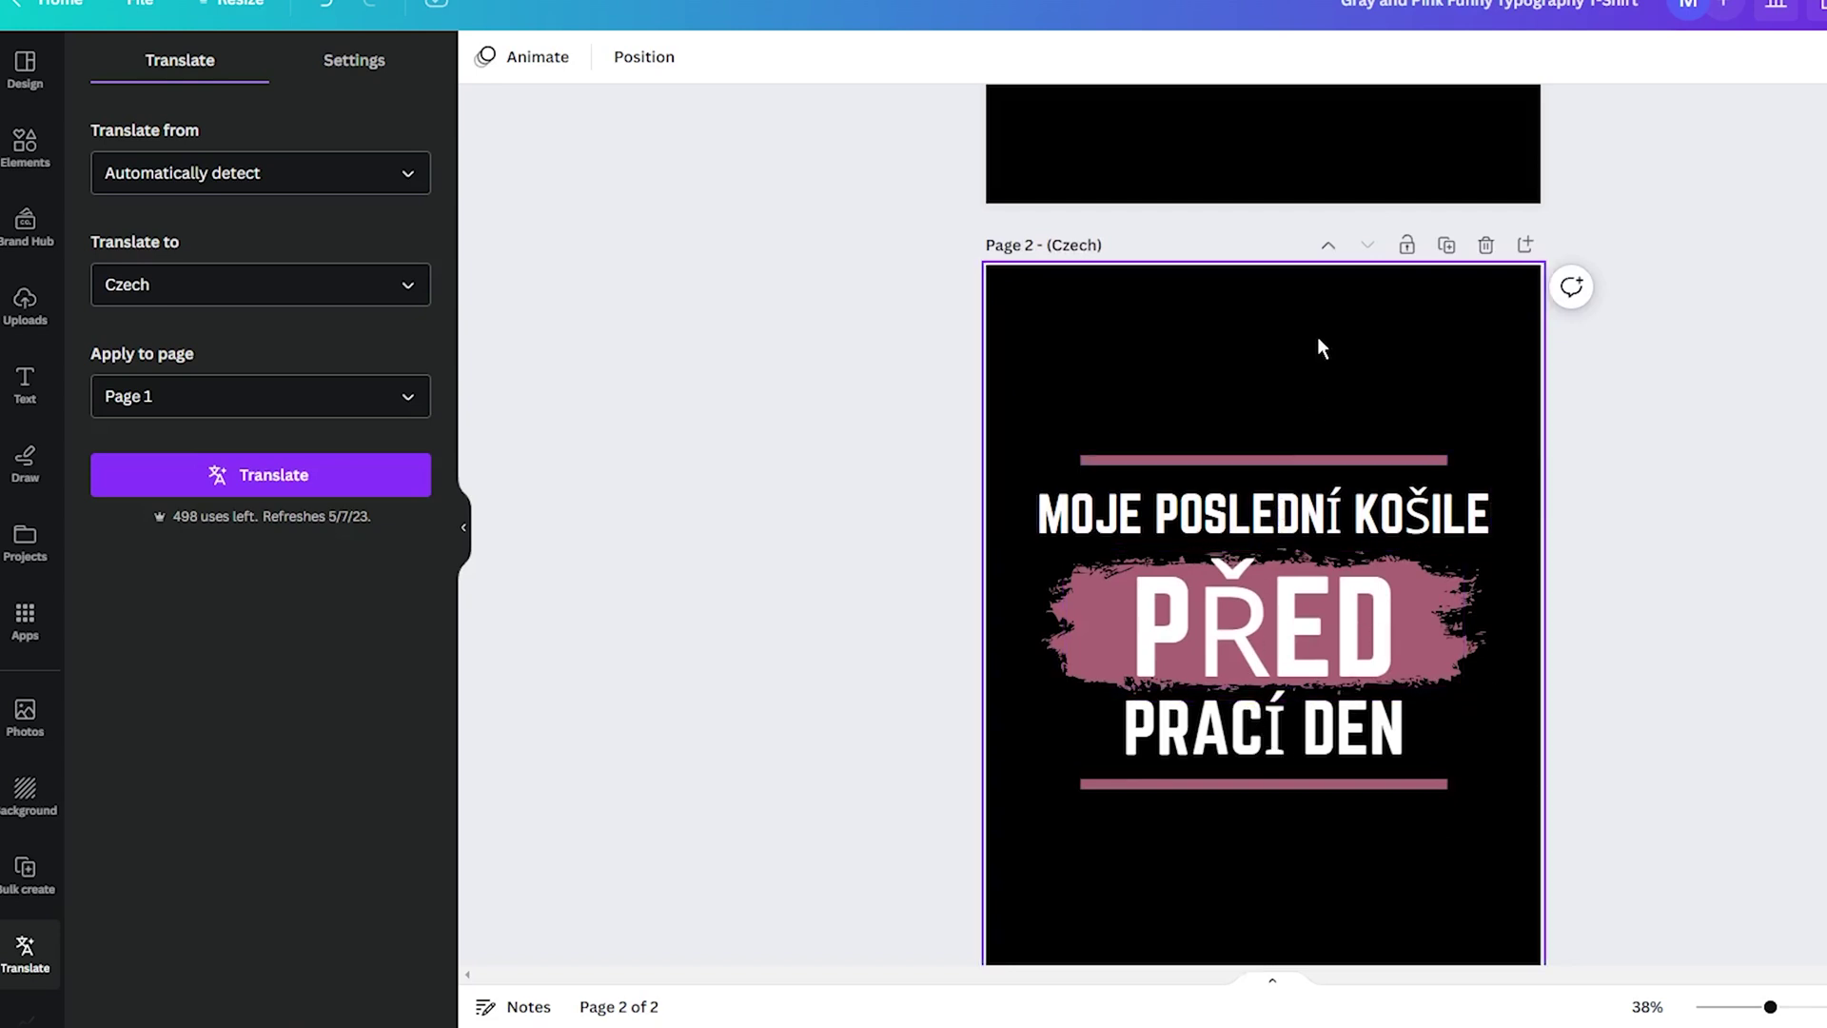
scroll(1317, 348, "up", 5)
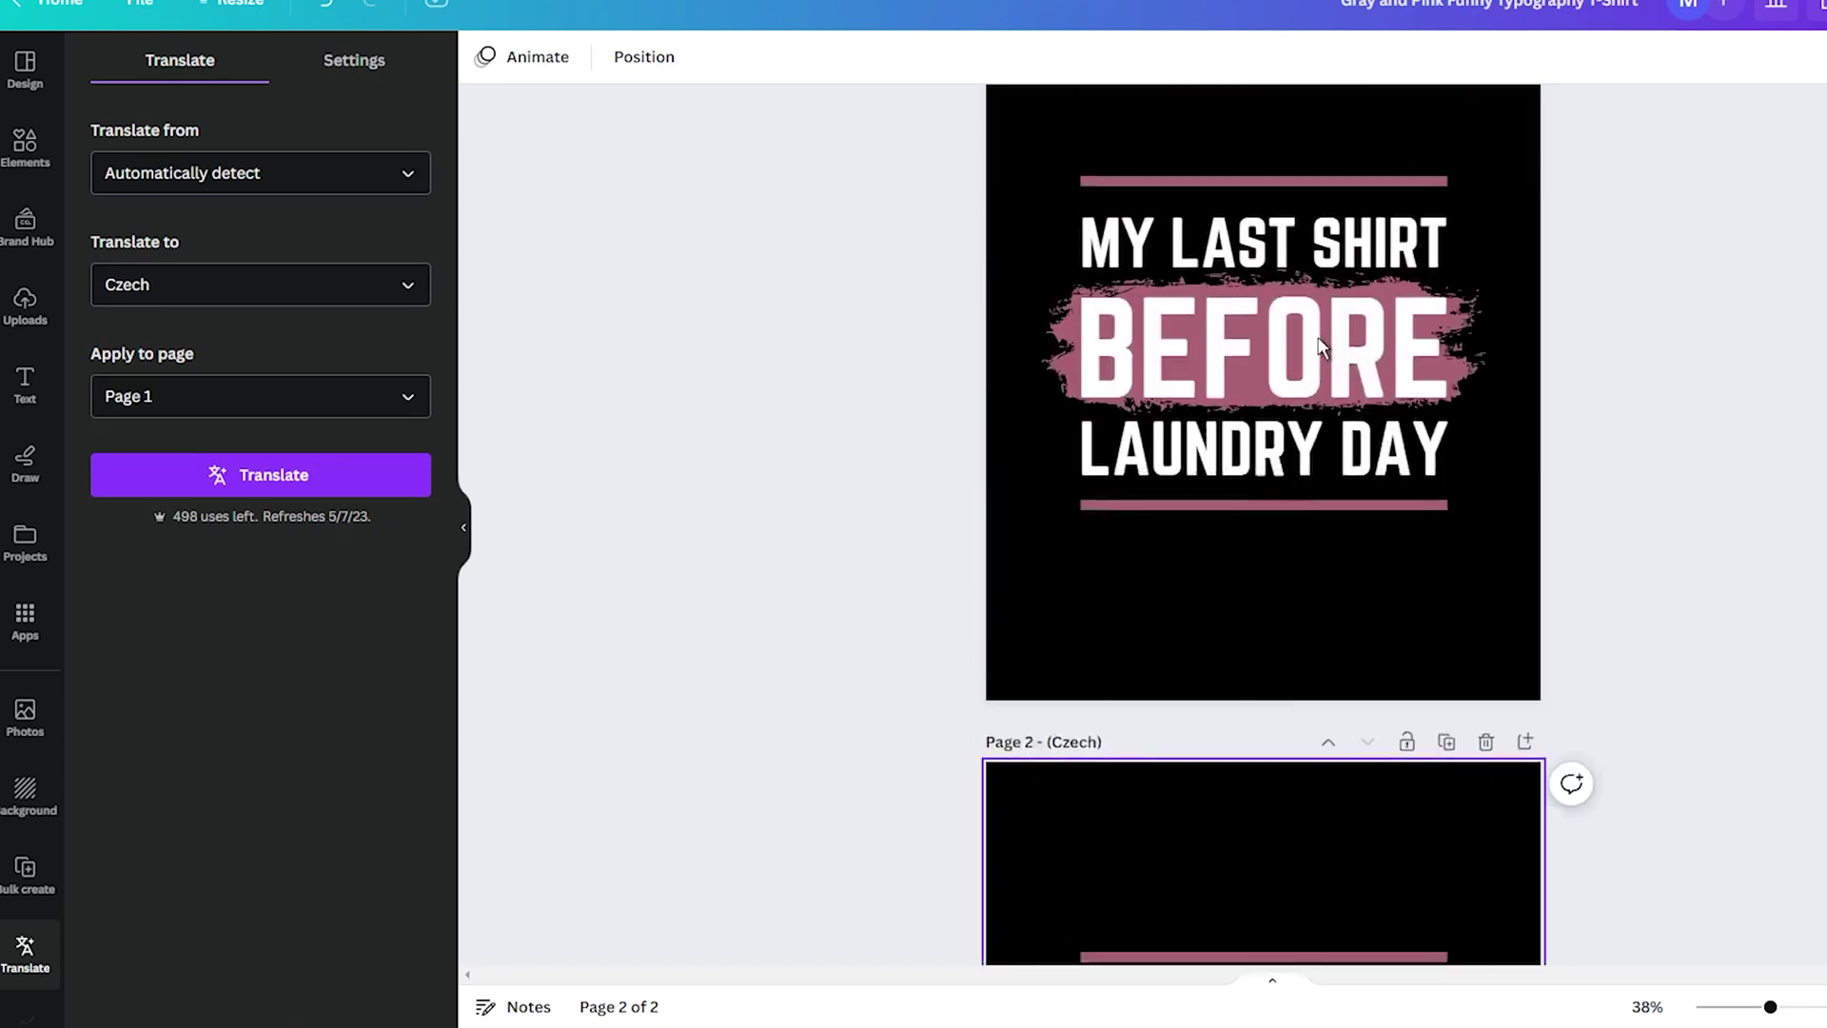
Select Page 1, switch the target language from Czech to French, and translate it.
scroll(1228, 286, "up", 2)
left_click(1198, 262)
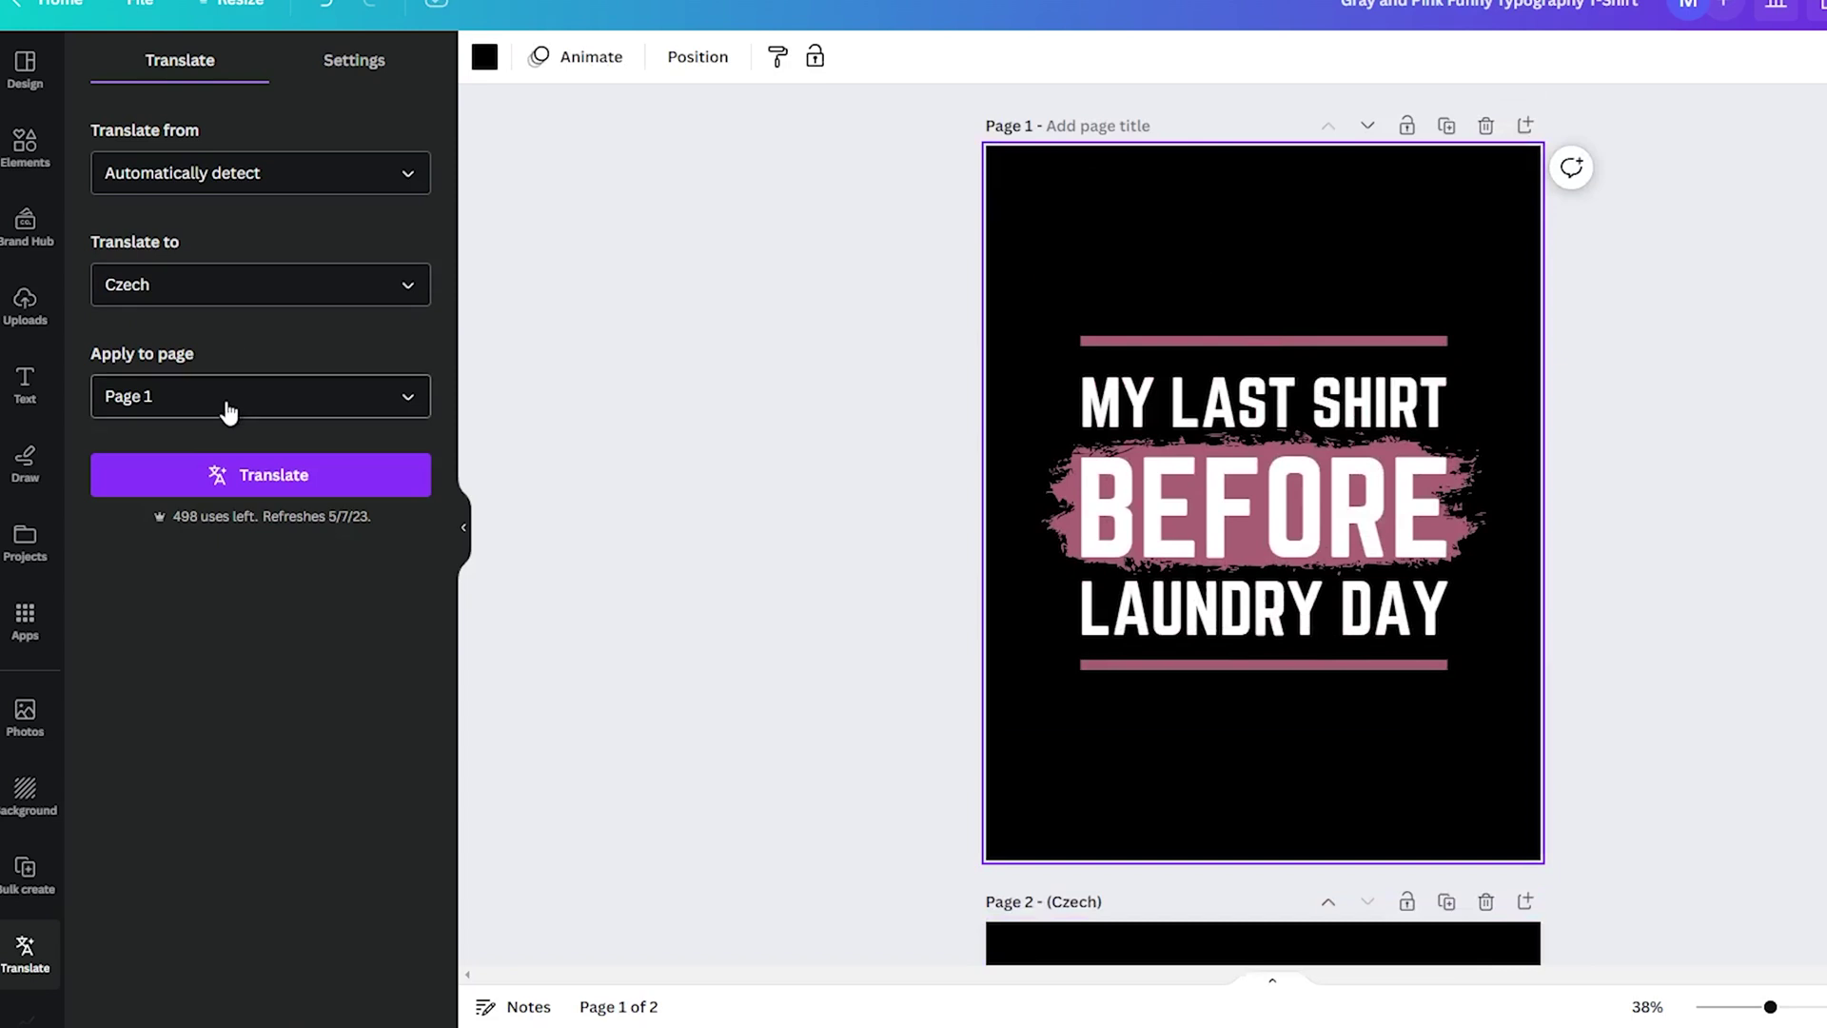
left_click(181, 290)
scroll(191, 483, "down", 3)
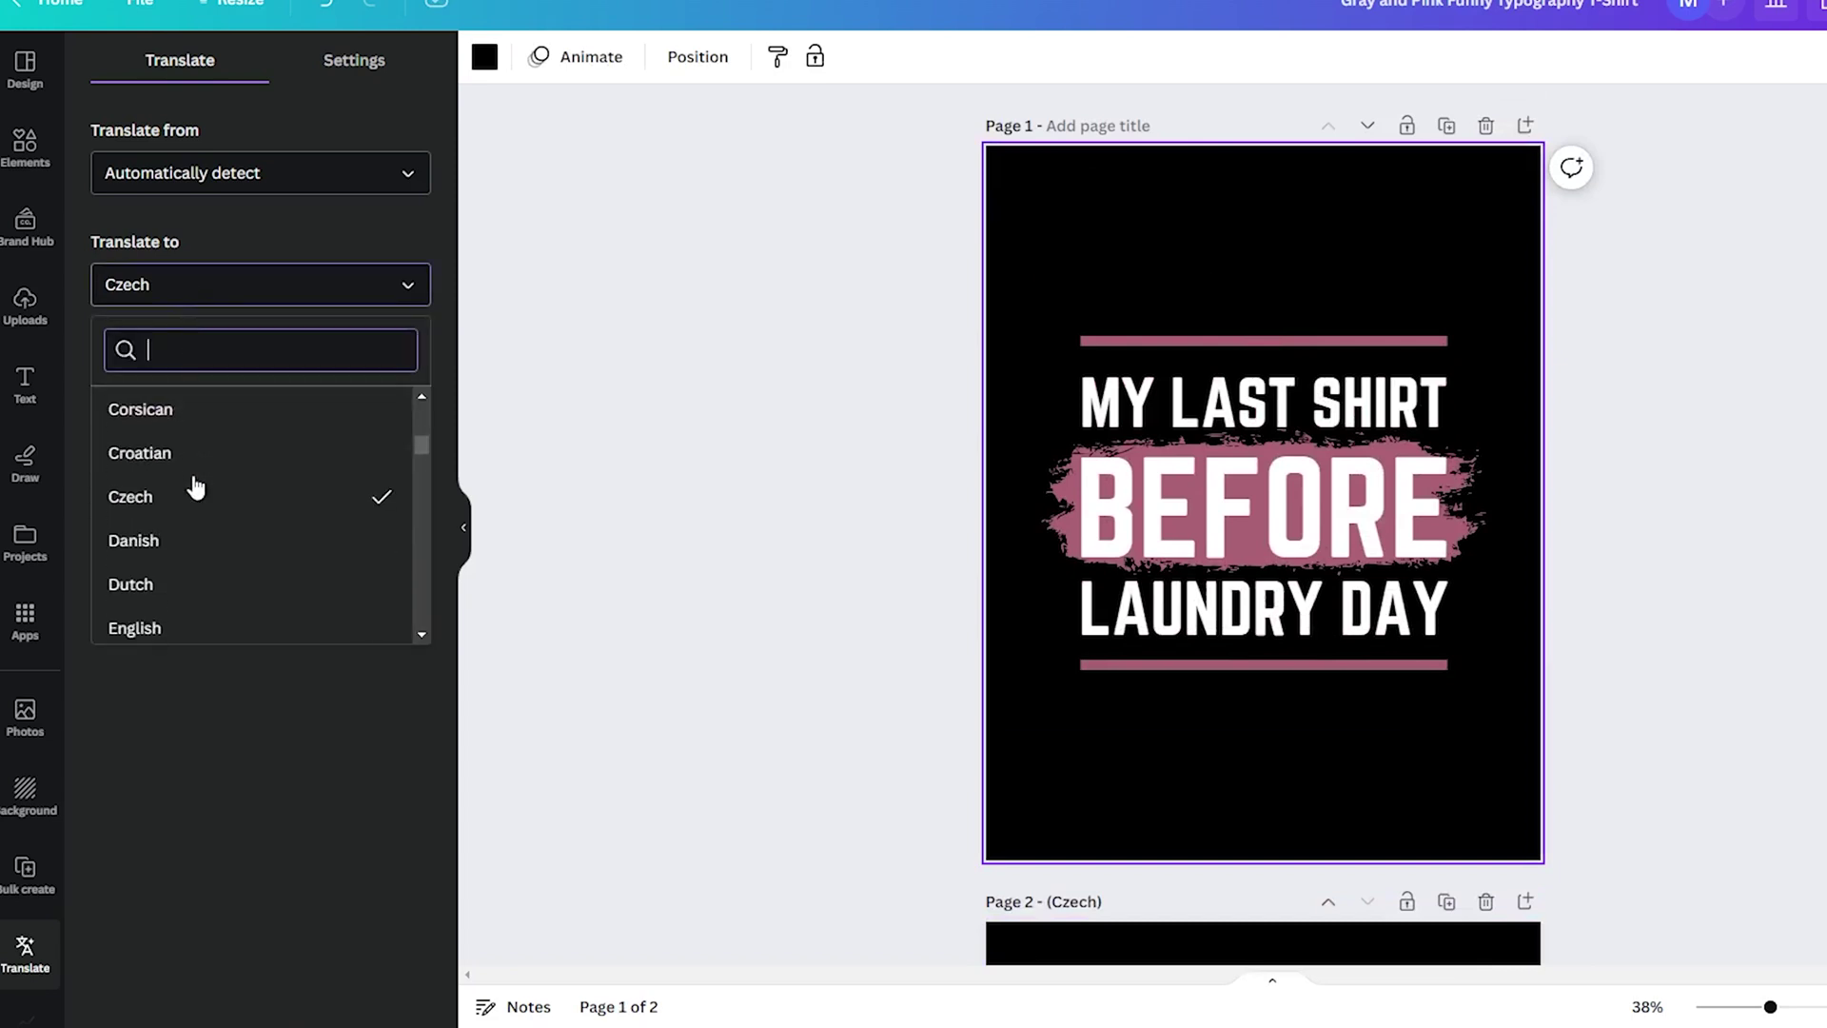
scroll(181, 484, "down", 2)
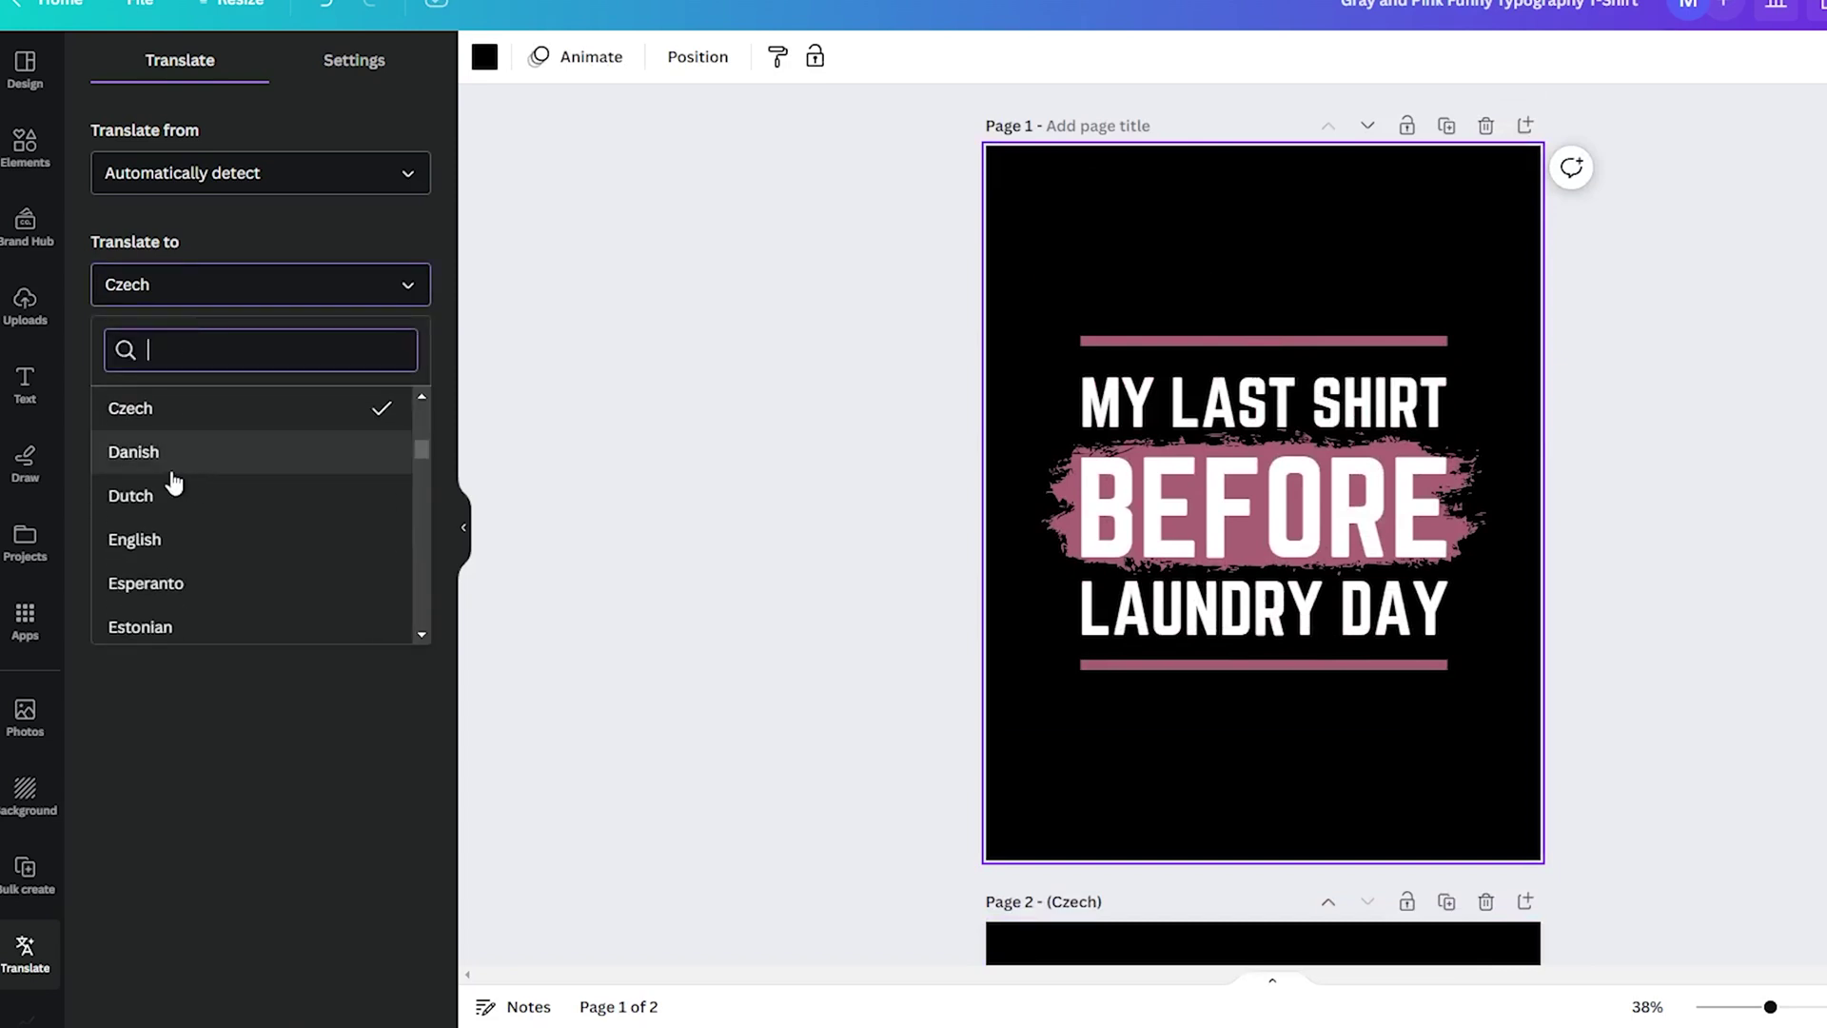
scroll(200, 547, "down", 2)
left_click(179, 596)
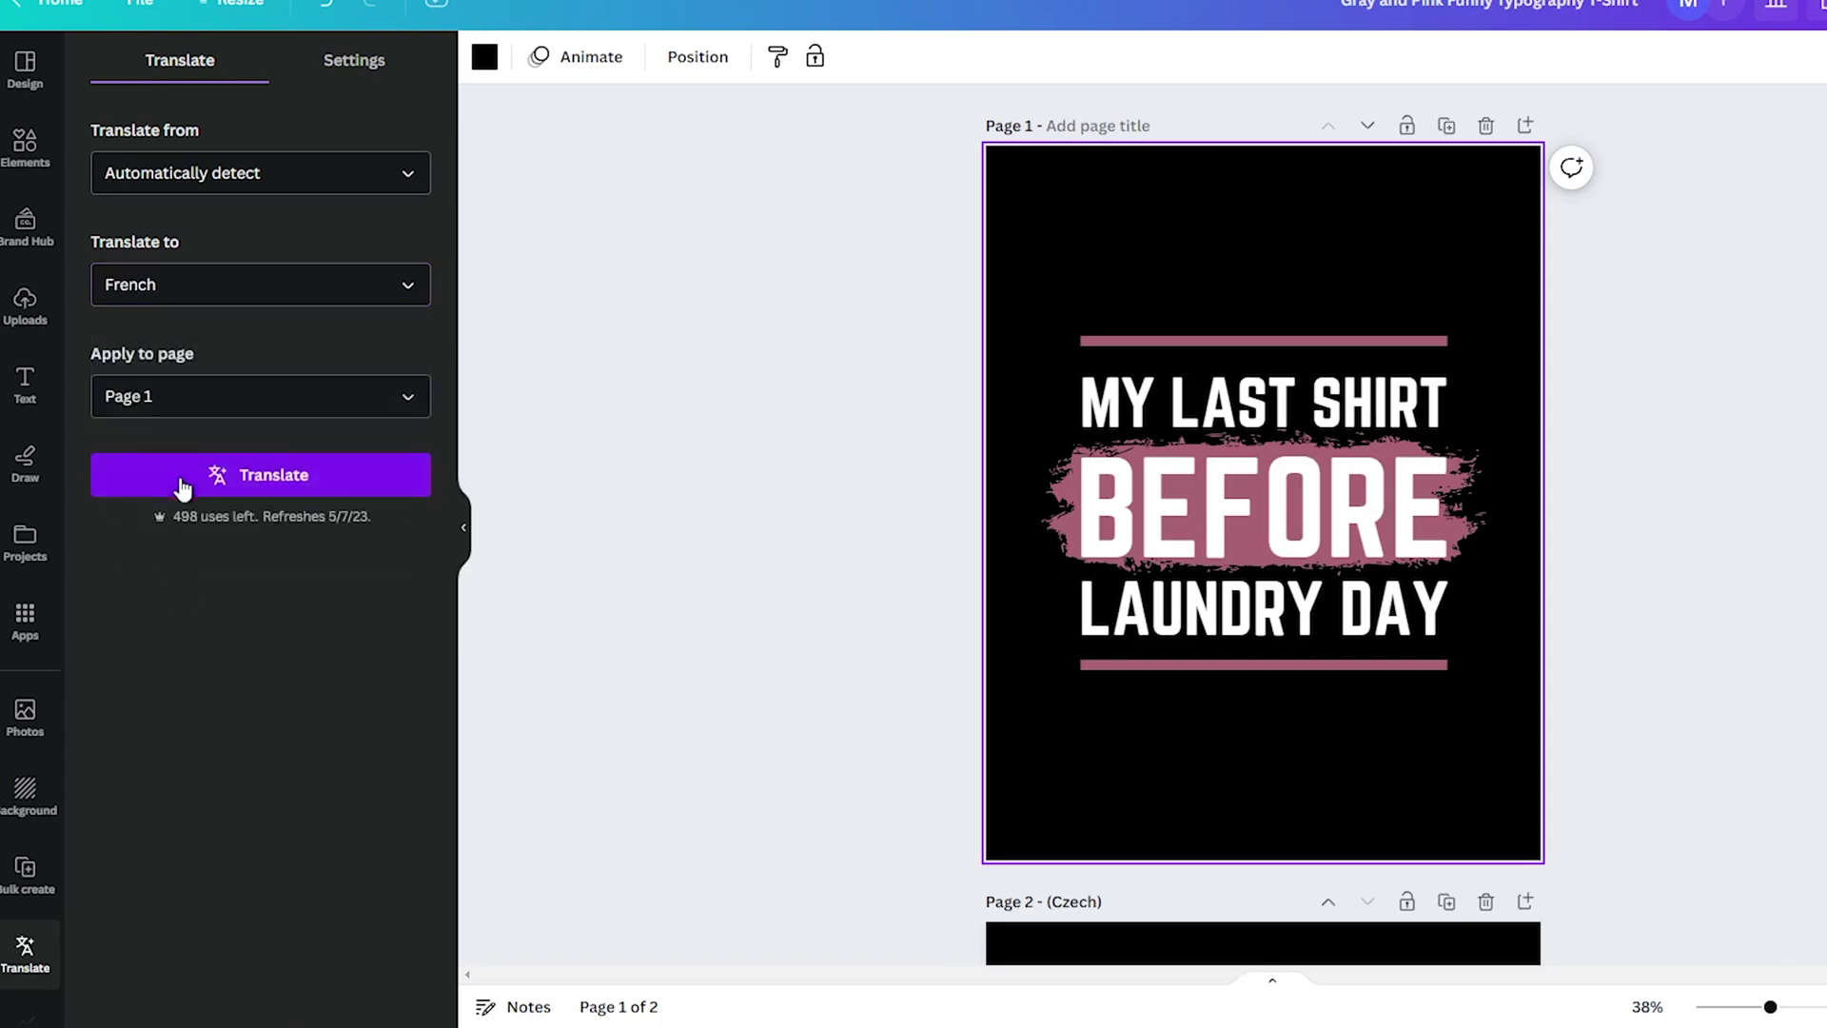
left_click(183, 487)
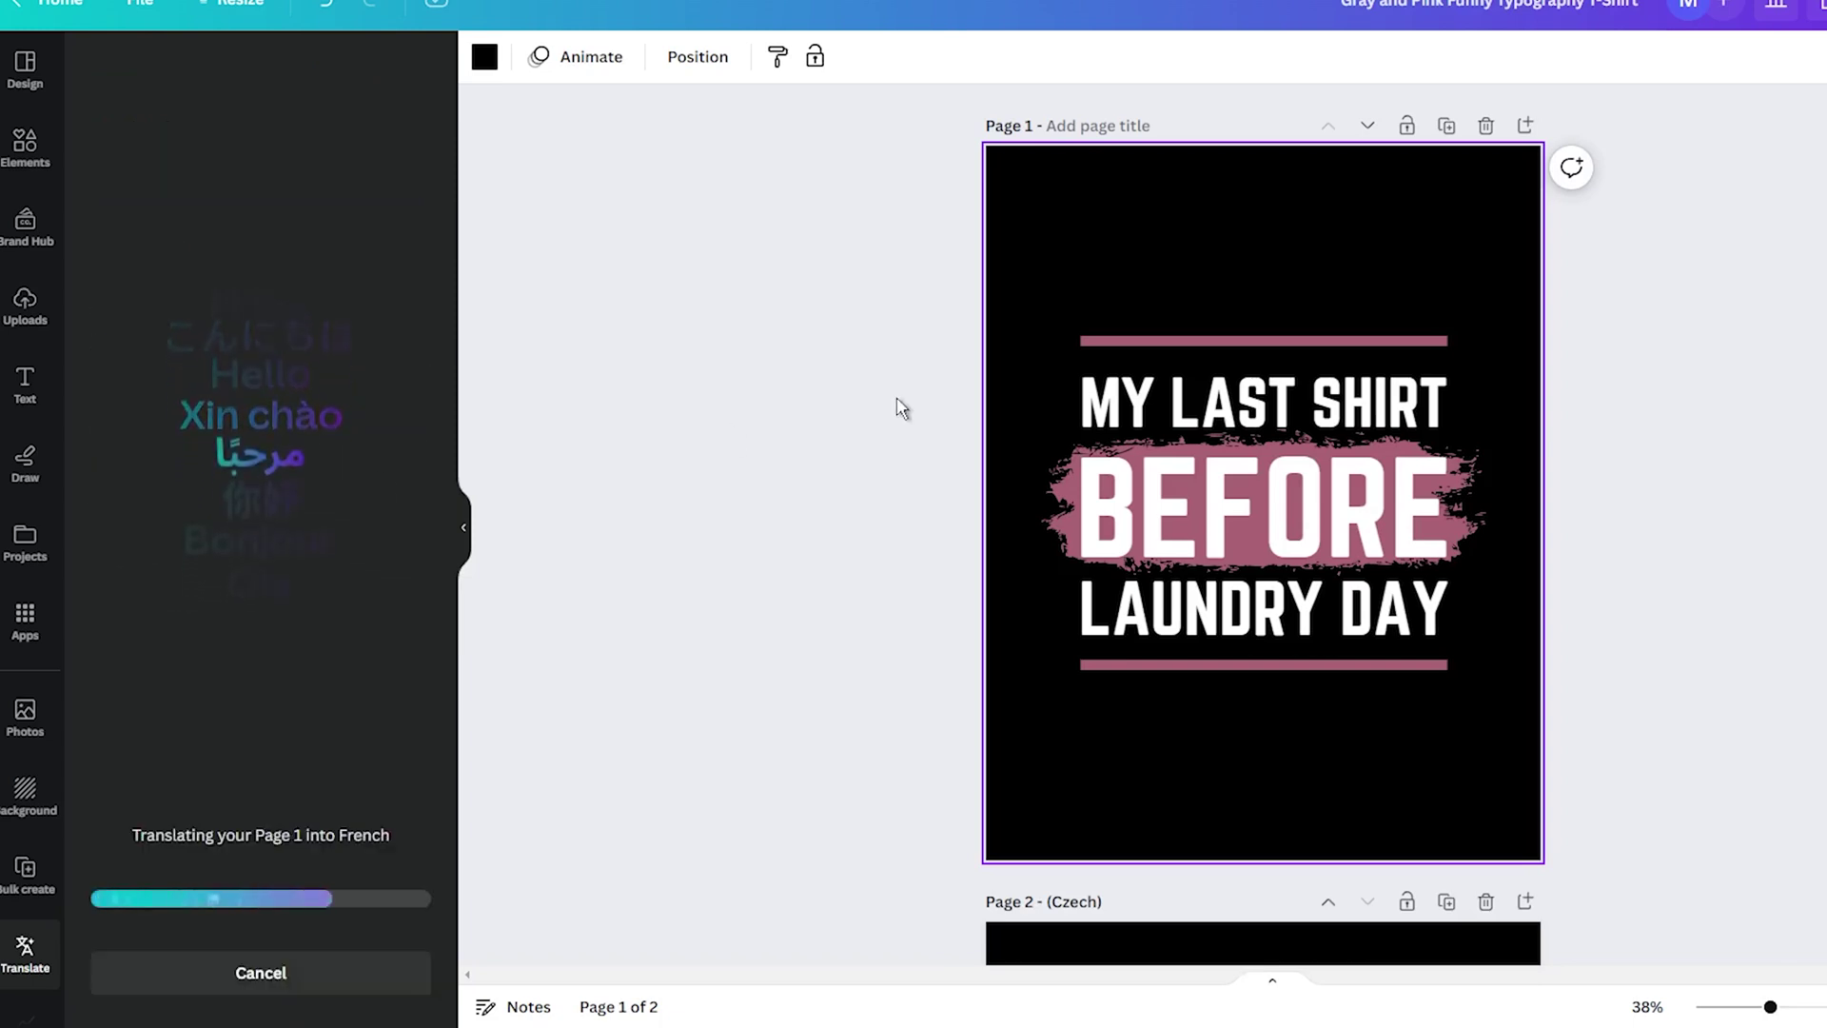